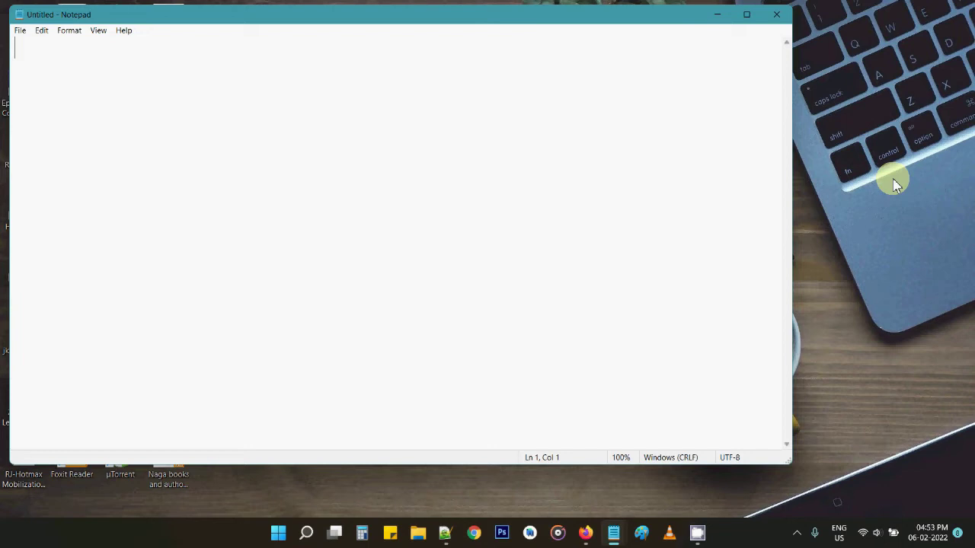
Step: Search Windows for speech, browse the matching settings entries, and start speech recognition
{"action": "left_click_drag", "start_coordinate": [552, 23], "coordinate": [561, 43]}
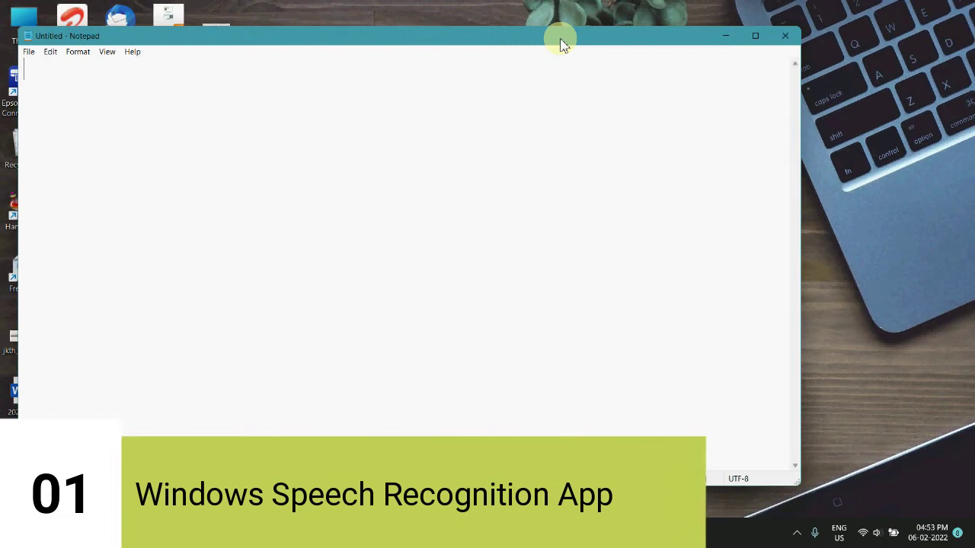
{"action": "key", "text": "super"}
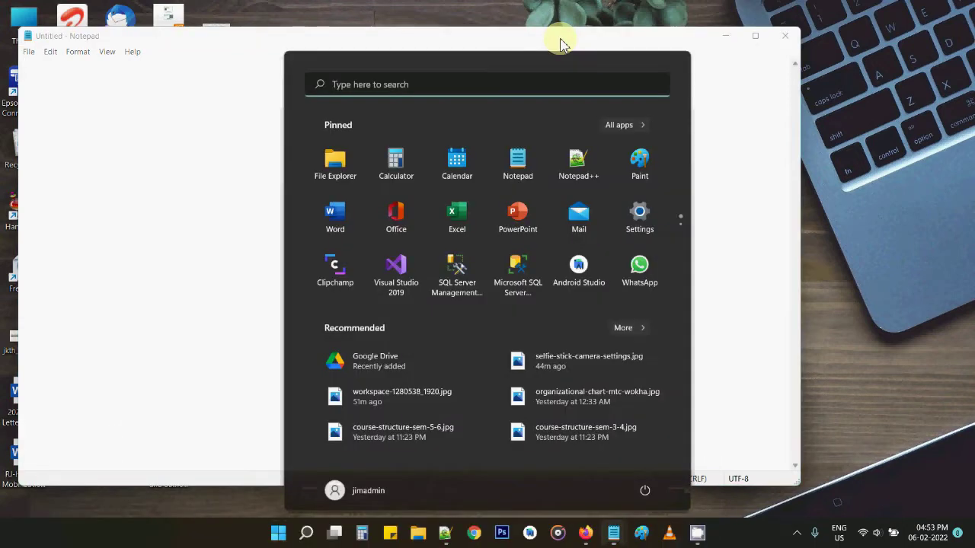
{"action": "type", "text": "speech settings"}
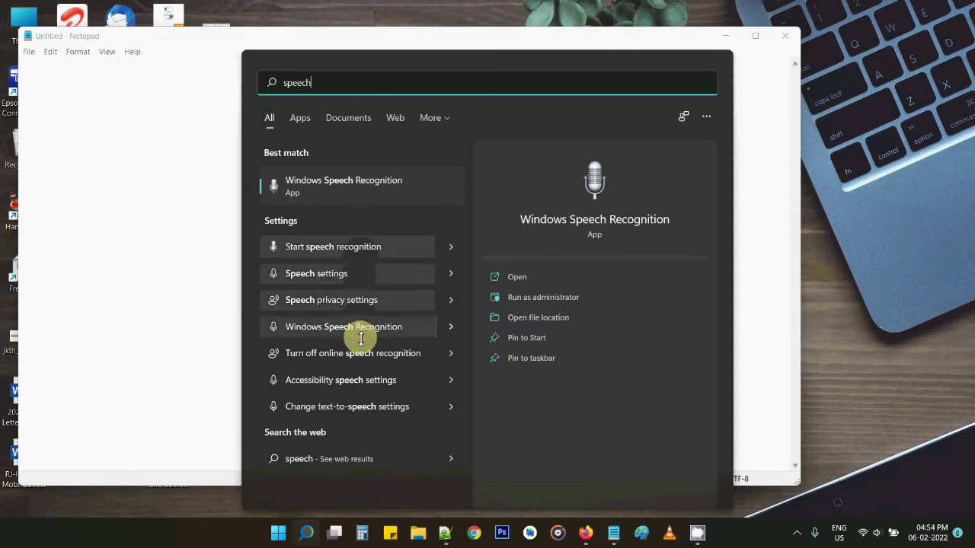
{"action": "left_click", "coordinate": [448, 406]}
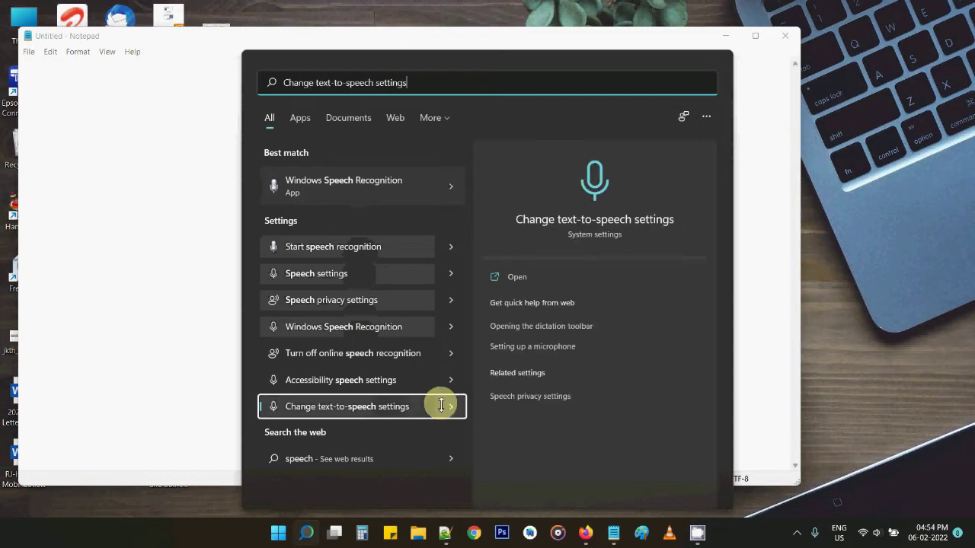
{"action": "left_click", "coordinate": [450, 353]}
{"action": "left_click", "coordinate": [450, 328]}
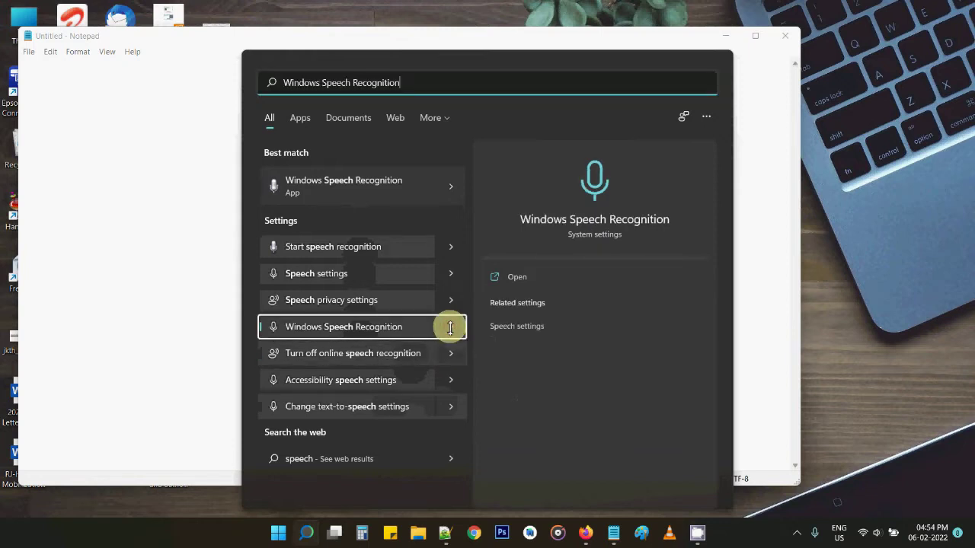
{"action": "left_click", "coordinate": [450, 300]}
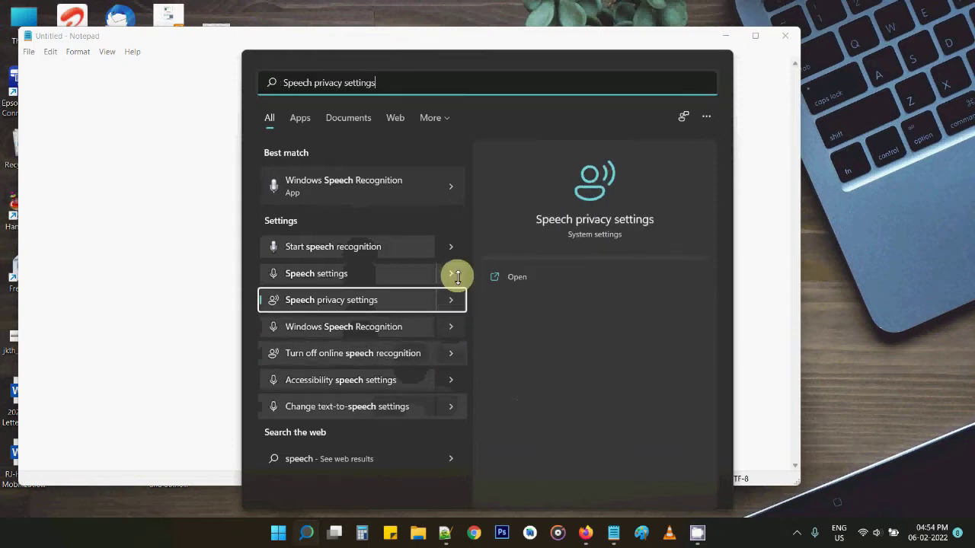
{"action": "left_click", "coordinate": [455, 274]}
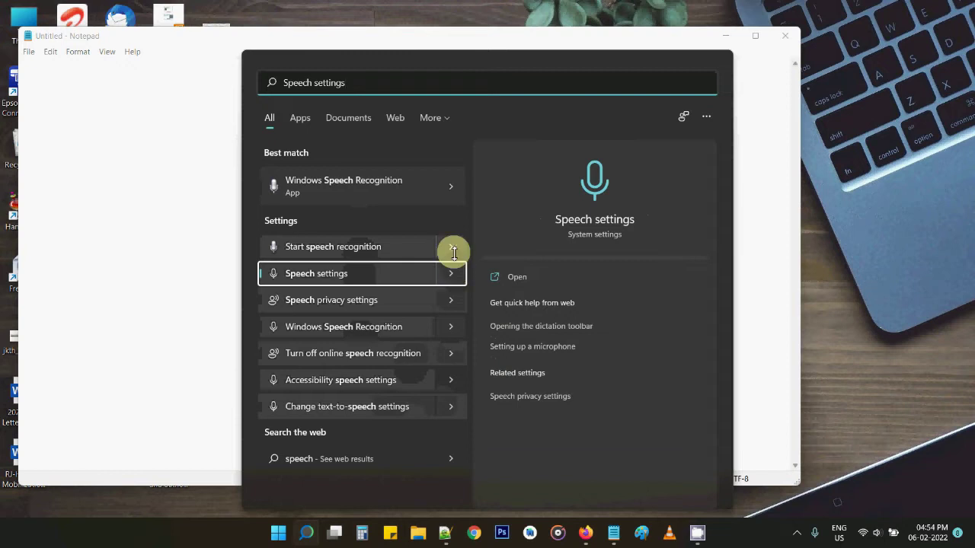
{"action": "left_click", "coordinate": [450, 248]}
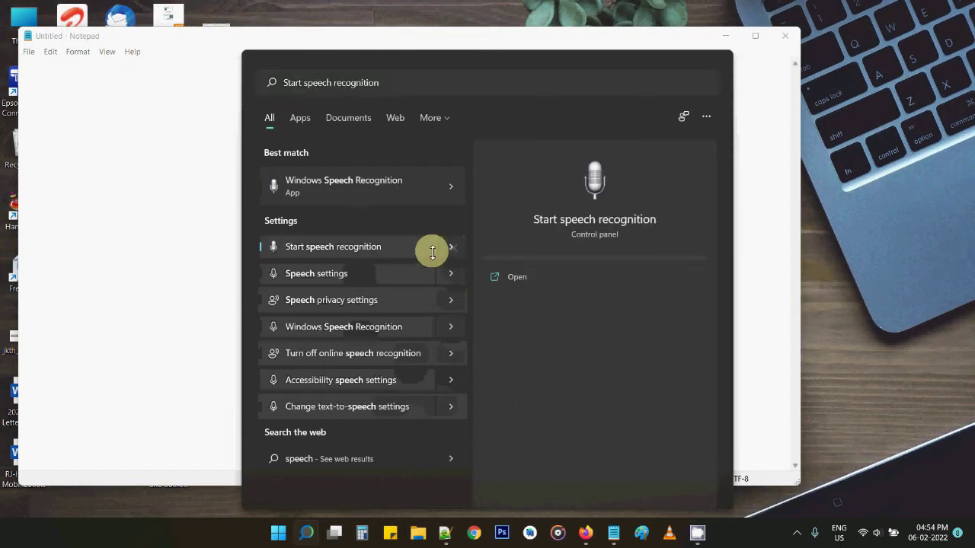
{"action": "left_click", "coordinate": [432, 252]}
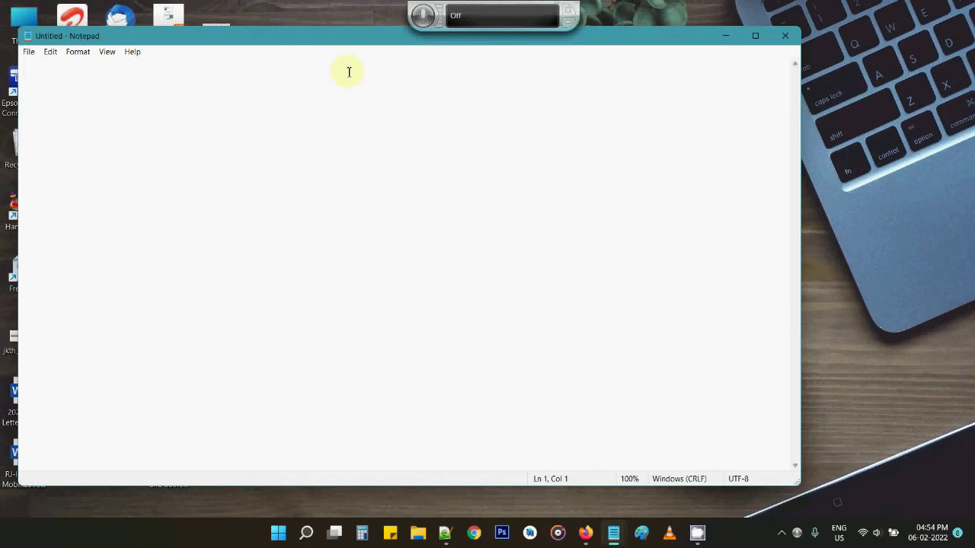
Step: Bring the Notepad window with the sample text forward and place the cursor at the end of its first paragraph
{"action": "left_click_drag", "start_coordinate": [342, 41], "coordinate": [364, 60]}
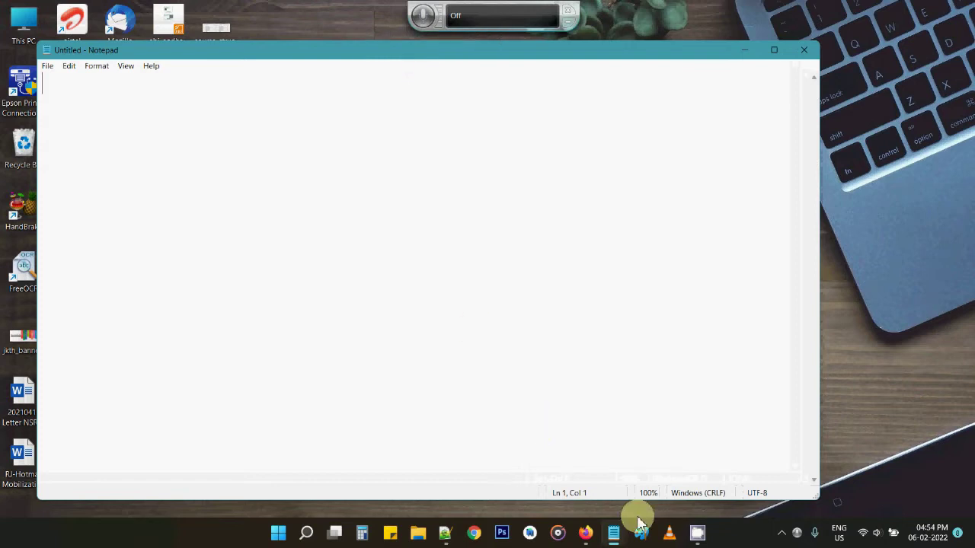
{"action": "mouse_move", "coordinate": [615, 536]}
{"action": "left_click", "coordinate": [596, 487]}
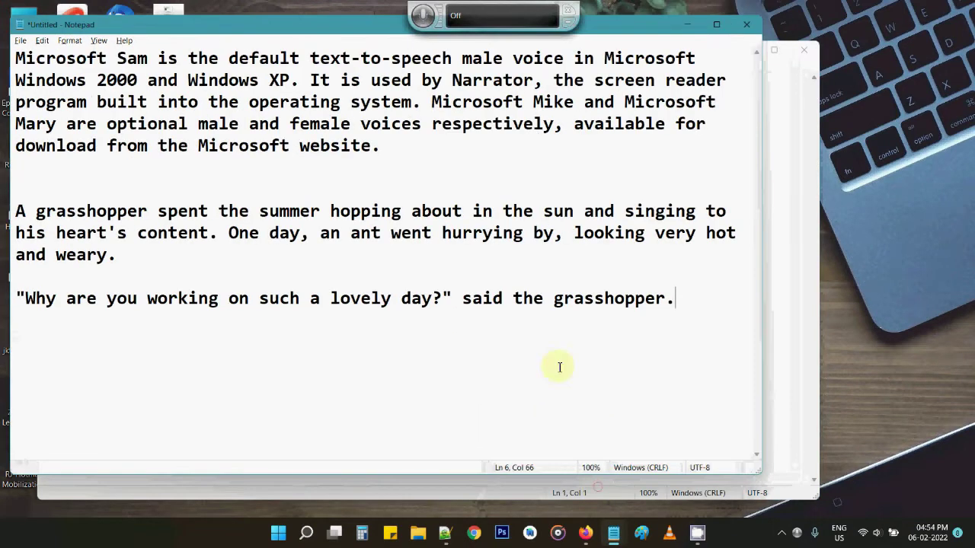
{"action": "left_click", "coordinate": [438, 144]}
{"action": "left_click_drag", "start_coordinate": [344, 28], "coordinate": [367, 46]}
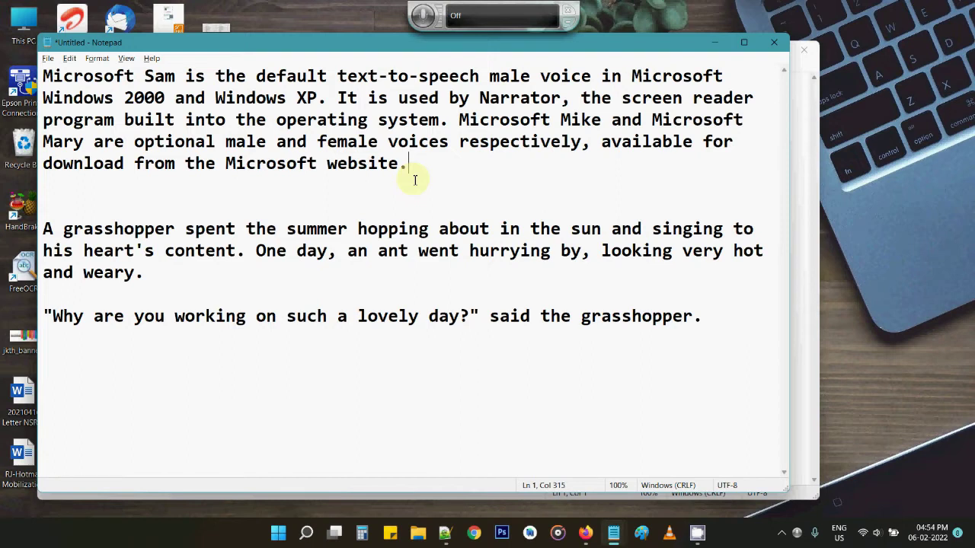
Step: Switch to Firefox, close the Google News and Publisher Center tabs, place the cursor in the new post's body, and minimize the browser
{"action": "left_click", "coordinate": [584, 533]}
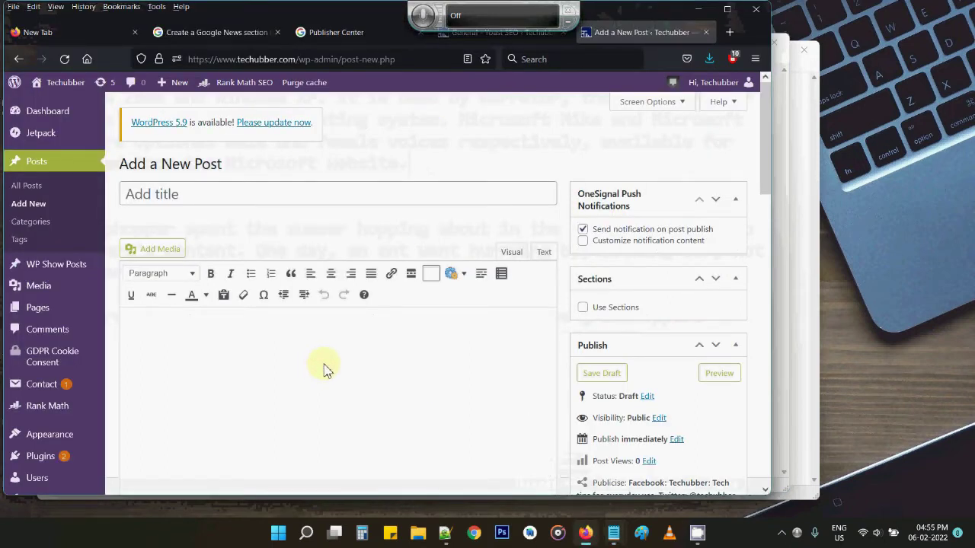
{"action": "left_click", "coordinate": [277, 32]}
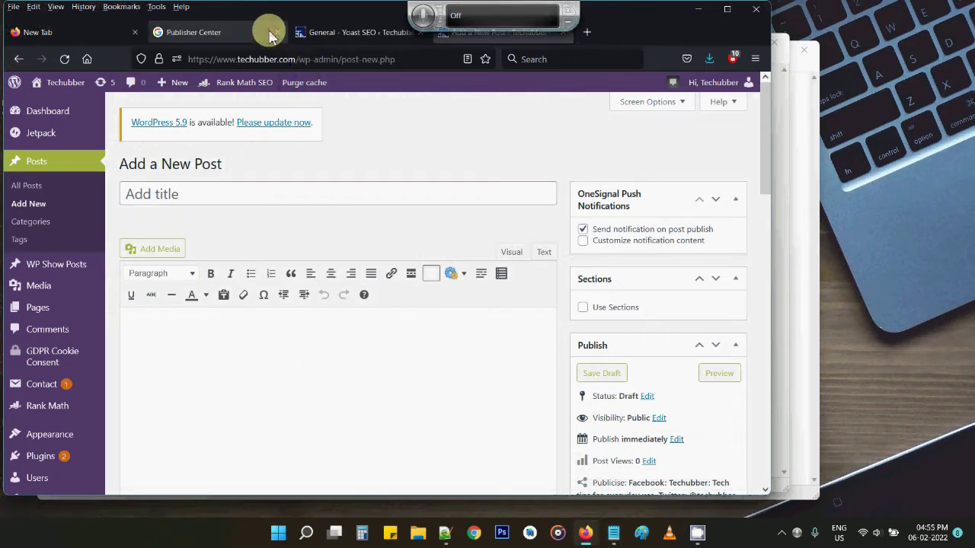
{"action": "left_click", "coordinate": [276, 32]}
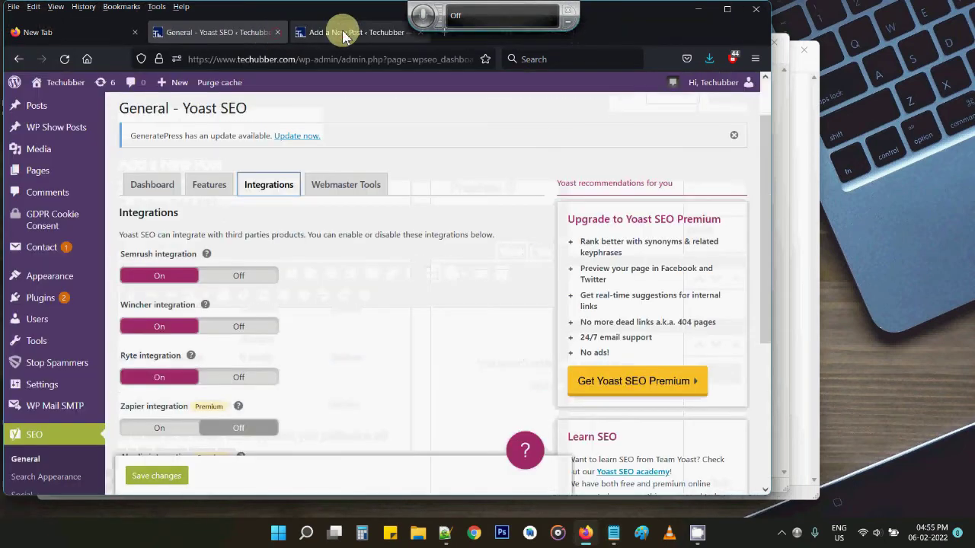
{"action": "left_click", "coordinate": [342, 37]}
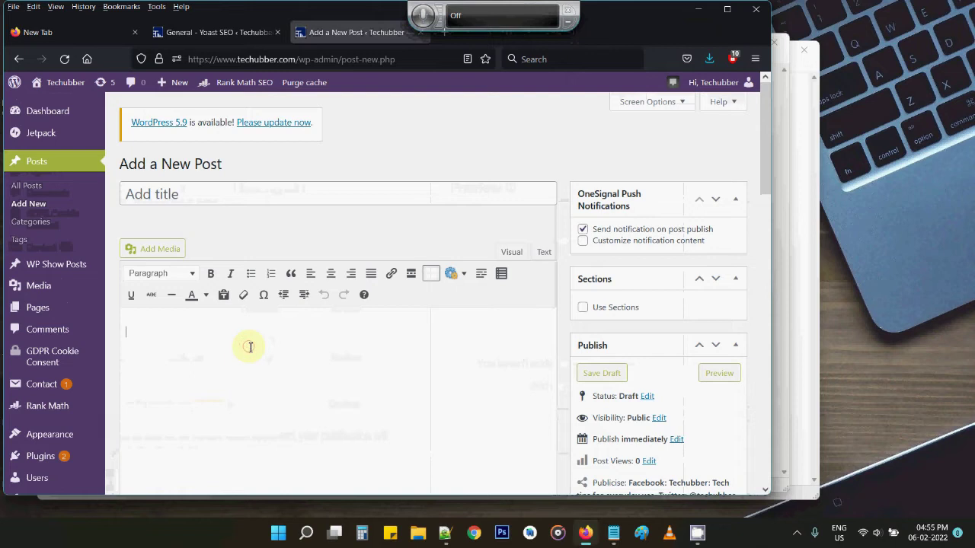
{"action": "left_click", "coordinate": [329, 353]}
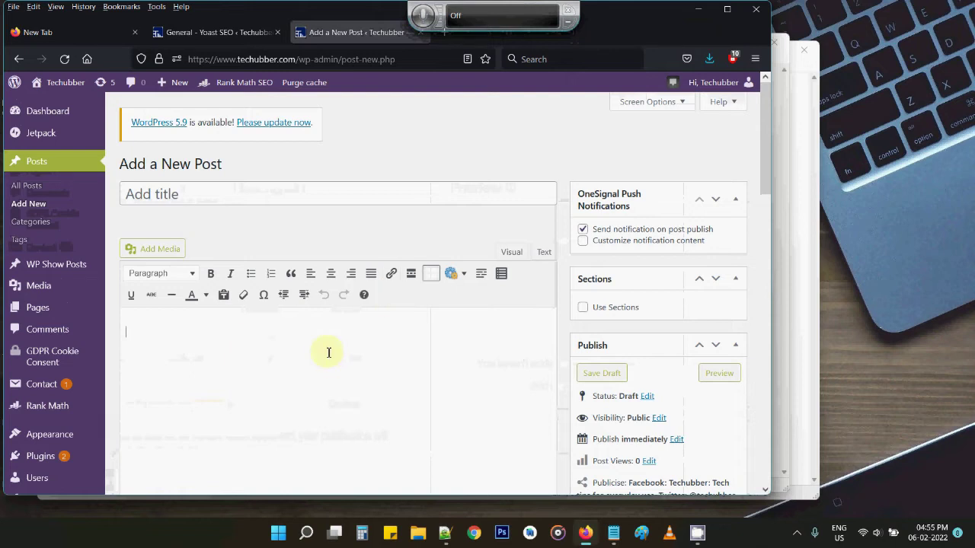
{"action": "left_click", "coordinate": [699, 12]}
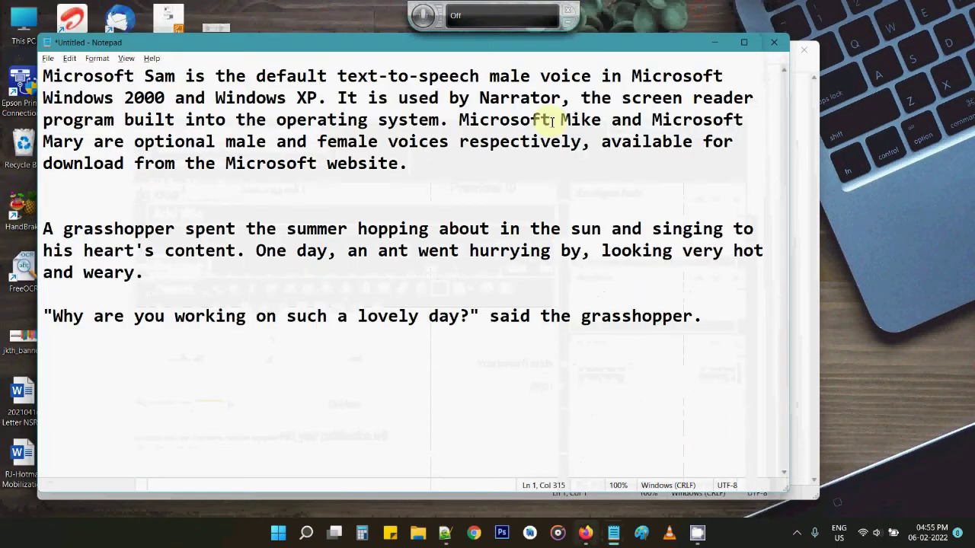
Step: Add blank lines below the Microsoft Sam paragraph, turn on listening, clear the stray dictated line, and dictate the paragraph there
{"action": "key", "text": "Return"}
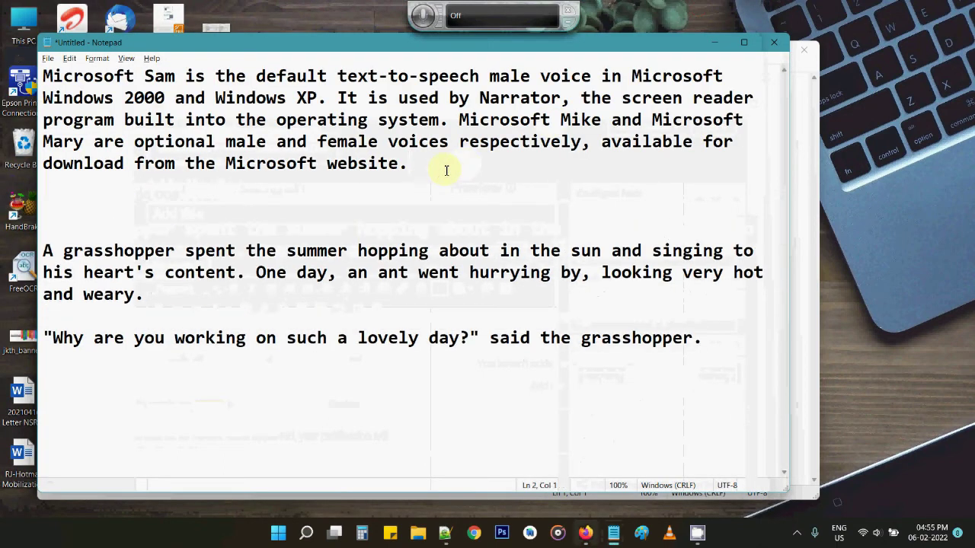
{"action": "key", "text": "Return"}
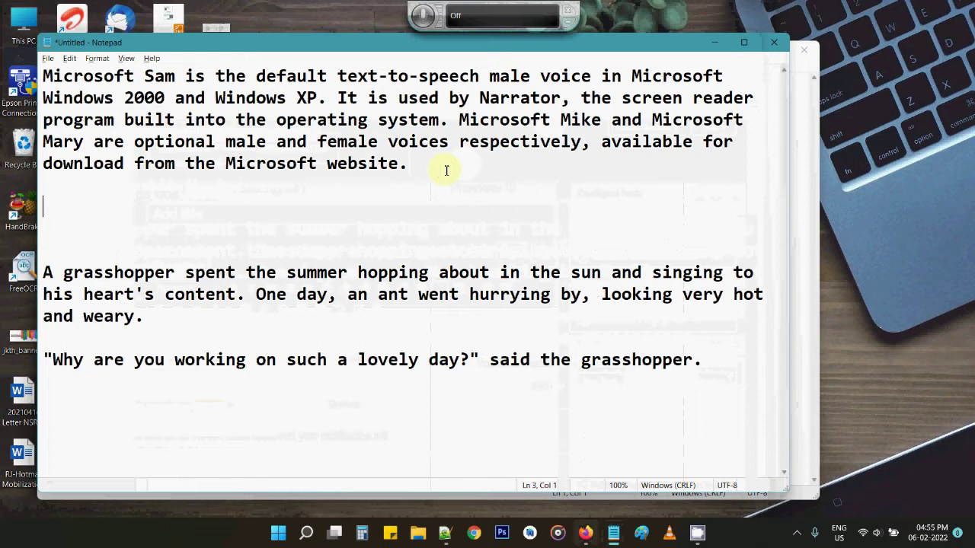
{"action": "left_click", "coordinate": [424, 17]}
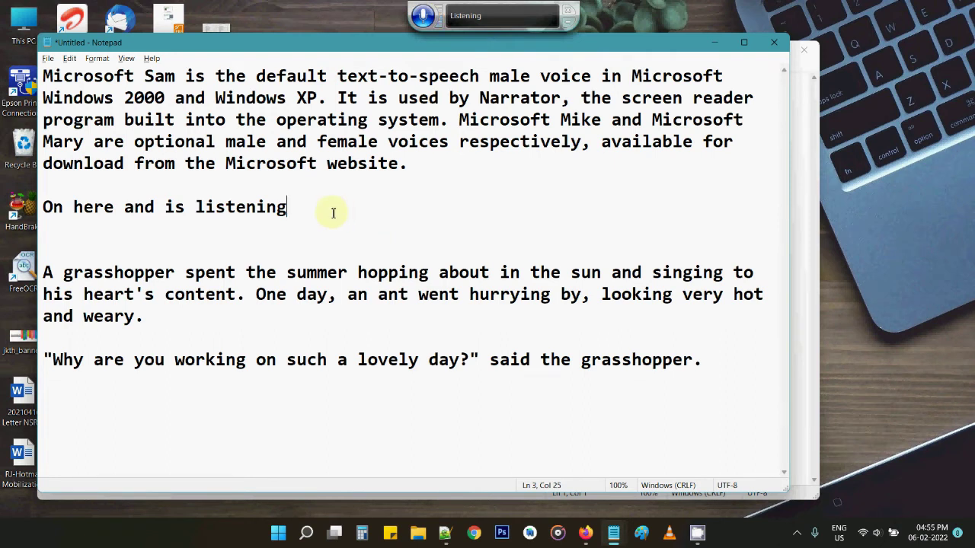
{"action": "triple_click", "coordinate": [574, 206]}
{"action": "key", "text": "Delete"}
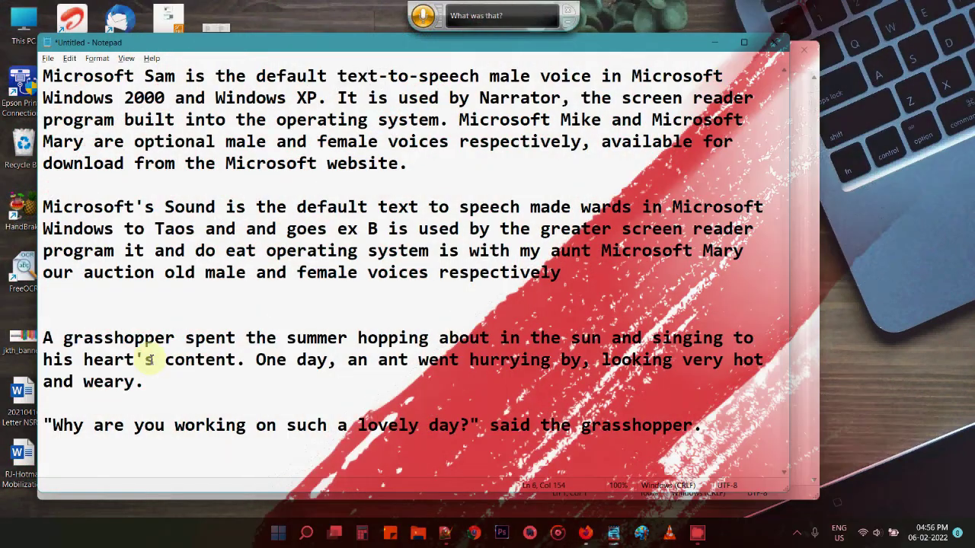
Step: Dictate the grasshopper paragraph on a new line after "and weary." and turn speech listening off
{"action": "left_click", "coordinate": [169, 391]}
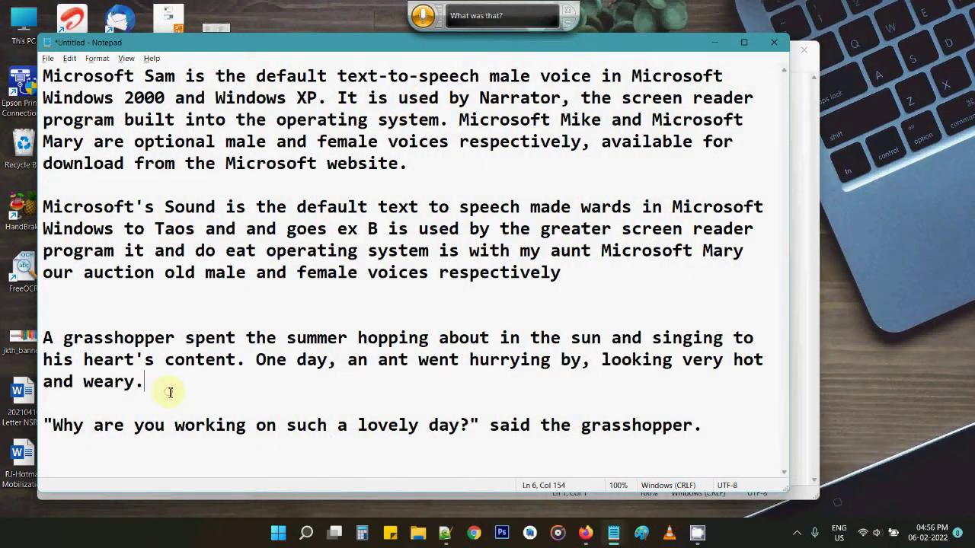
{"action": "key", "text": "Return"}
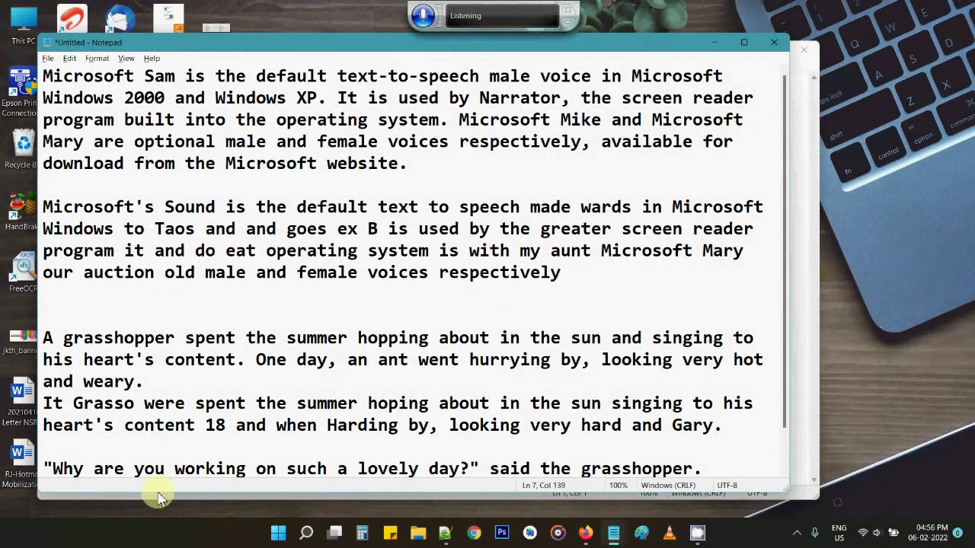
{"action": "left_click", "coordinate": [421, 17]}
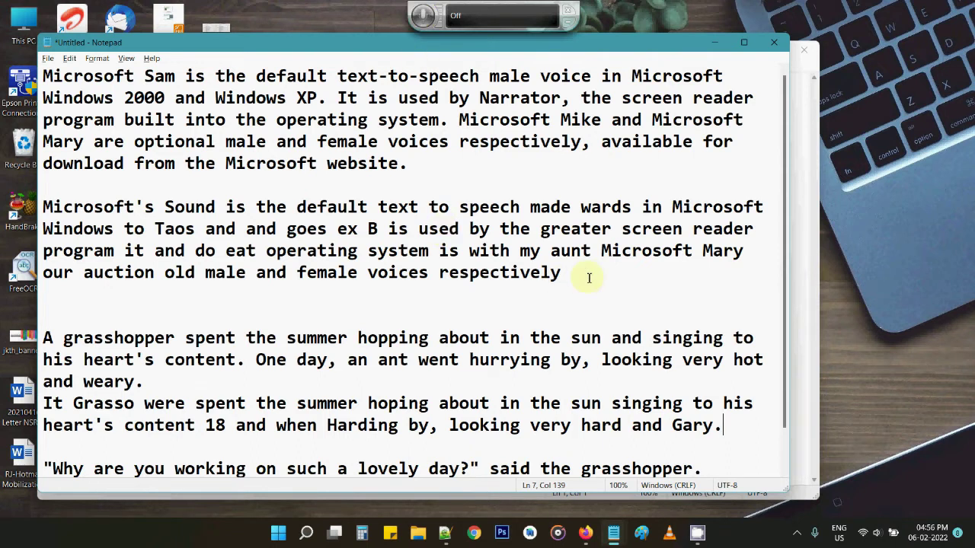
Step: Highlight the dictated paragraph beginning "Microsoft's Sound" to compare it with the original text above it
{"action": "left_click", "coordinate": [46, 205]}
{"action": "mouse_move", "coordinate": [46, 205]}
{"action": "left_mouse_down"}
{"action": "mouse_move", "coordinate": [396, 228]}
{"action": "mouse_move", "coordinate": [576, 272]}
{"action": "mouse_move", "coordinate": [404, 272]}
{"action": "mouse_move", "coordinate": [32, 204]}
{"action": "left_mouse_up"}
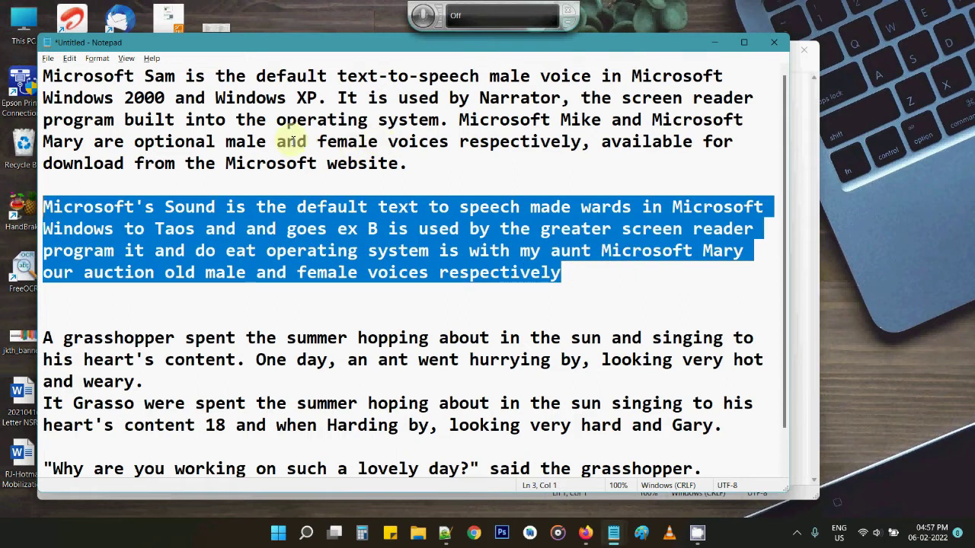
{"action": "left_click", "coordinate": [357, 207]}
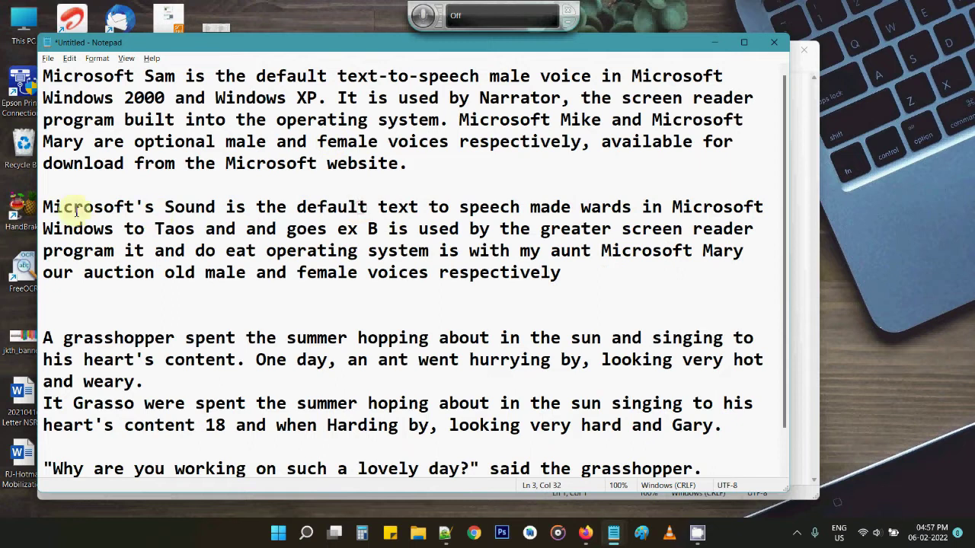
{"action": "left_click_drag", "start_coordinate": [52, 207], "coordinate": [592, 276]}
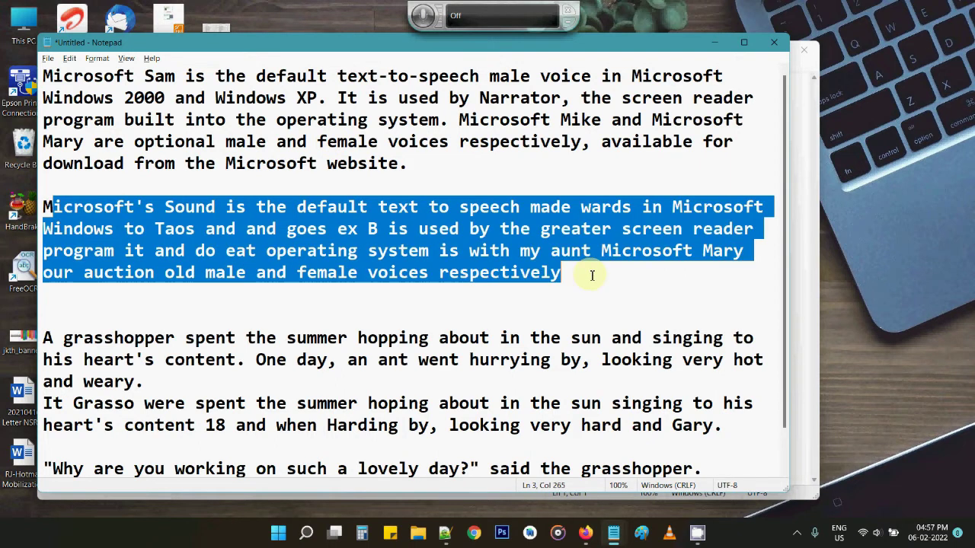
Step: Start the Improve voice recognition training, read the first training lines aloud, and cancel the training
{"action": "right_click", "coordinate": [423, 17]}
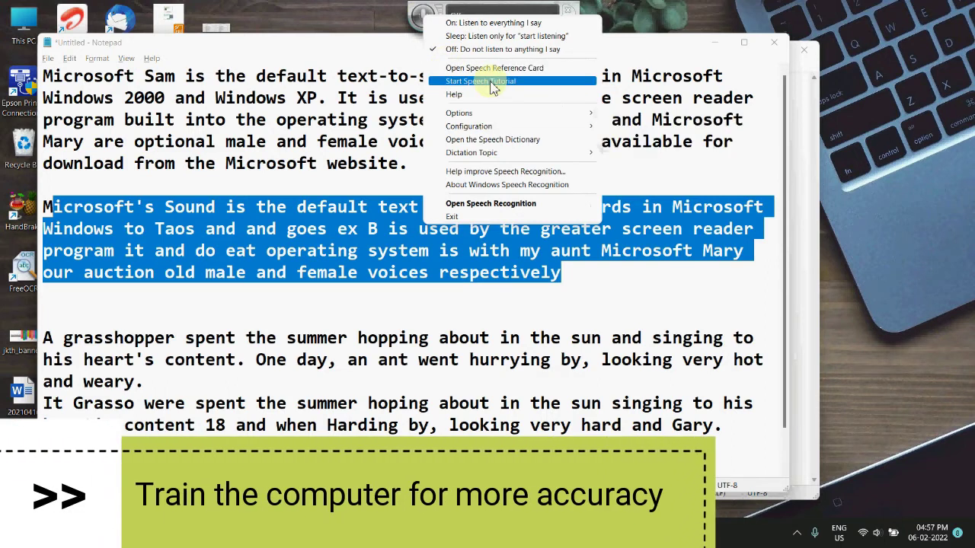
{"action": "mouse_move", "coordinate": [552, 116]}
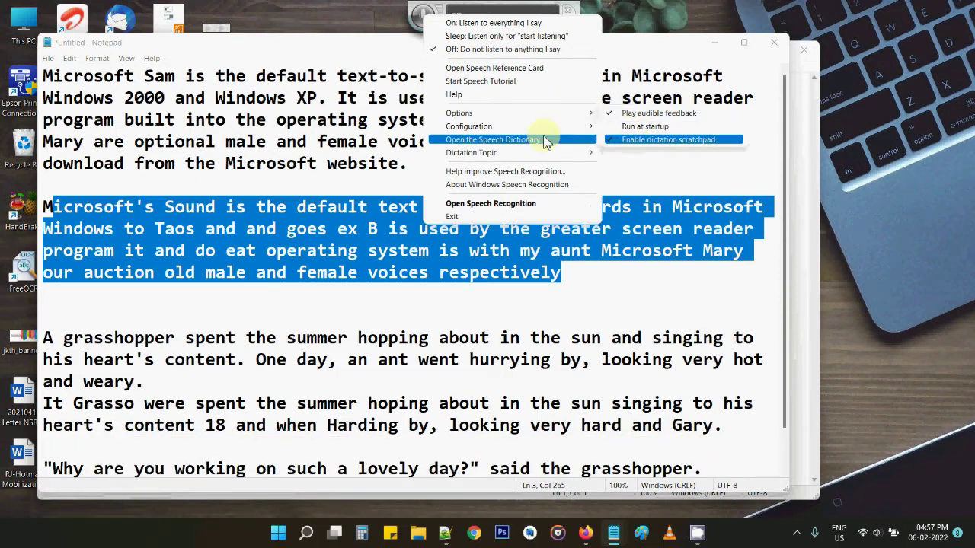
{"action": "mouse_move", "coordinate": [511, 129]}
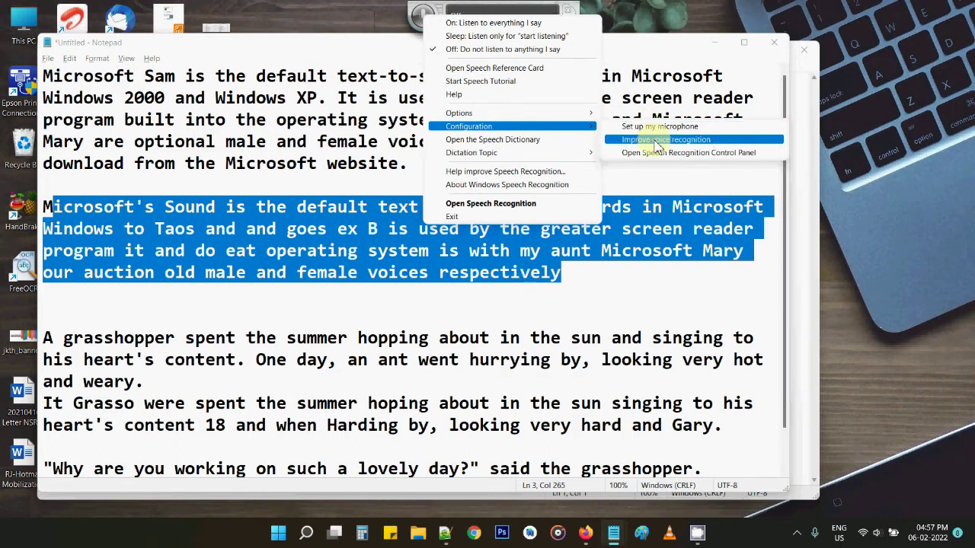
{"action": "left_click", "coordinate": [657, 140]}
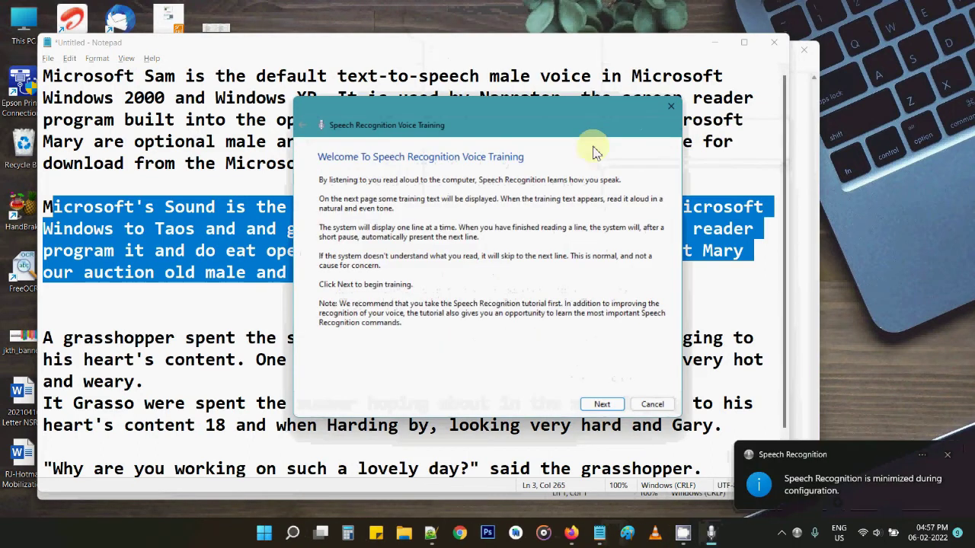
{"action": "left_click", "coordinate": [601, 407]}
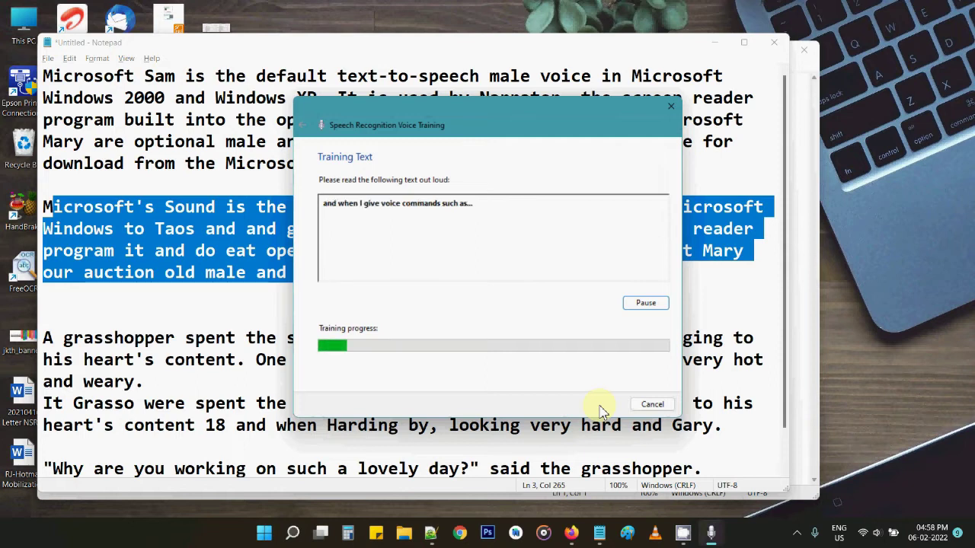
{"action": "left_click", "coordinate": [644, 406]}
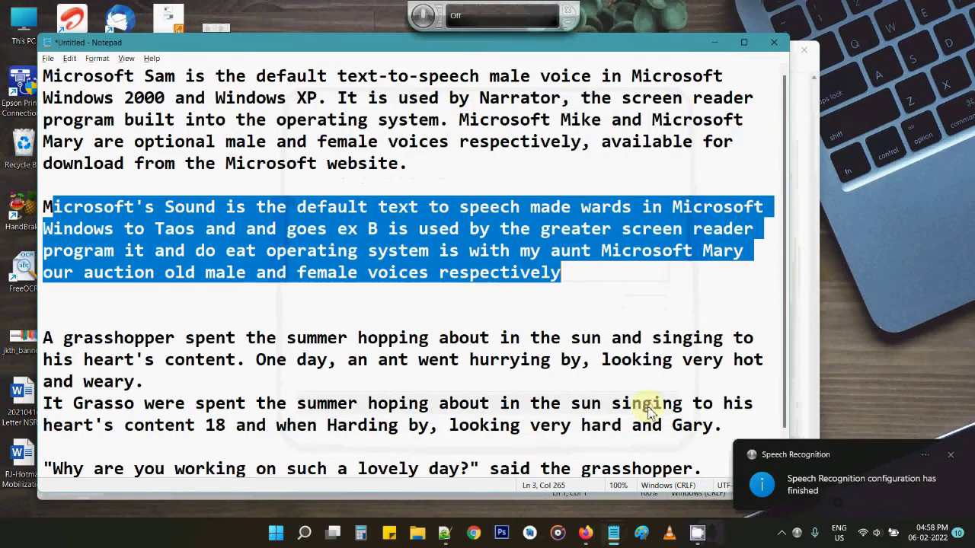
Step: Delete the dictated paragraph beginning "Microsoft's Sound" with its extra blank lines, and the dictated lines beginning "It Grasso were spent"
{"action": "left_click_drag", "start_coordinate": [570, 285], "coordinate": [12, 211]}
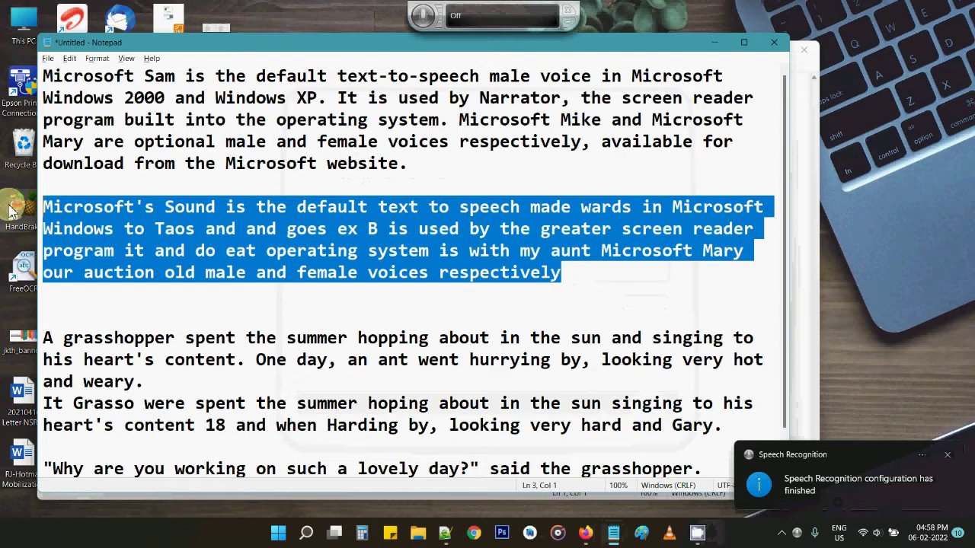
{"action": "key", "text": "BackSpace"}
{"action": "key", "text": "BackSpace"}
{"action": "key", "text": "BackSpace"}
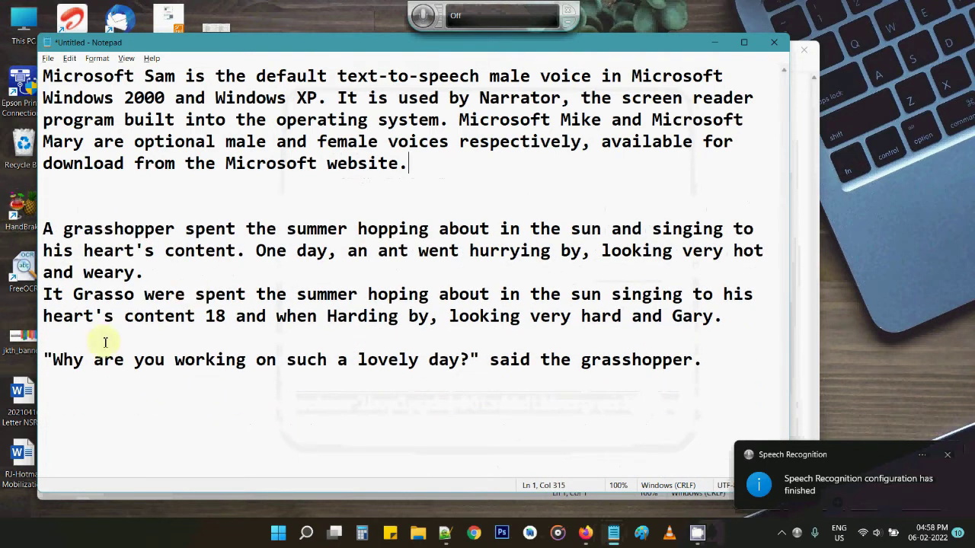
{"action": "left_click_drag", "start_coordinate": [44, 294], "coordinate": [742, 312]}
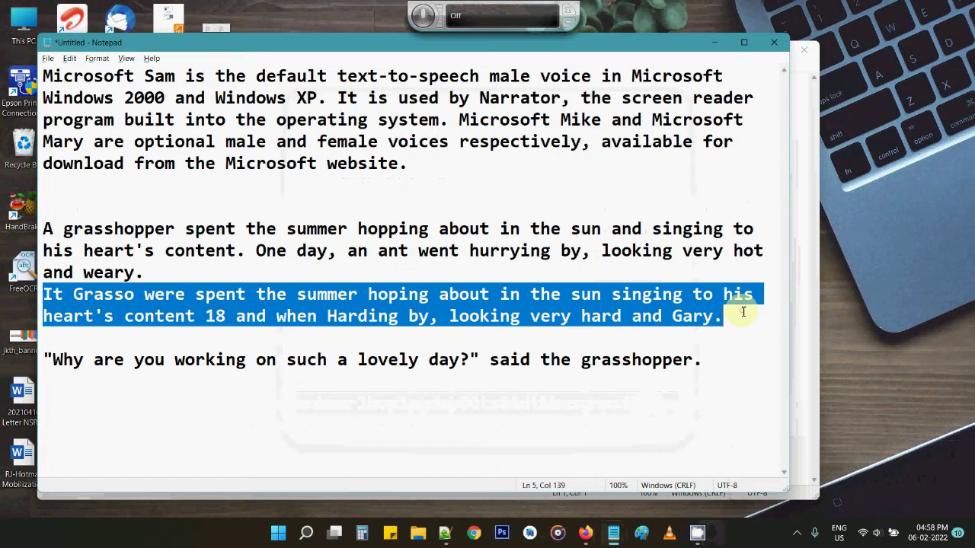
{"action": "key", "text": "BackSpace"}
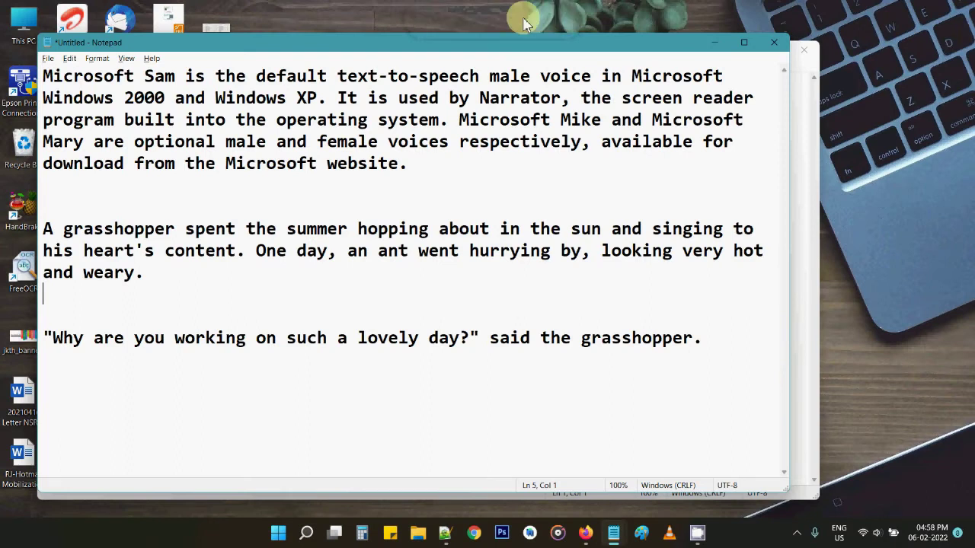
Step: Shift the Notepad window slightly, start Windows voice typing below "and weary.", toggle its microphone off and on, and close it
{"action": "mouse_move", "coordinate": [440, 53]}
{"action": "left_mouse_down"}
{"action": "mouse_move", "coordinate": [496, 39]}
{"action": "mouse_move", "coordinate": [482, 30]}
{"action": "mouse_move", "coordinate": [452, 47]}
{"action": "left_mouse_up"}
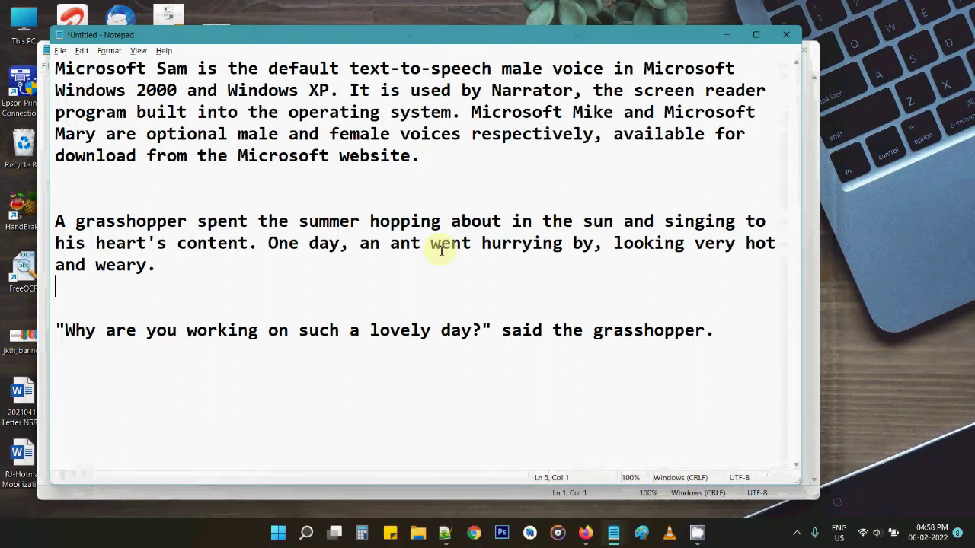
{"action": "key", "text": "super+h"}
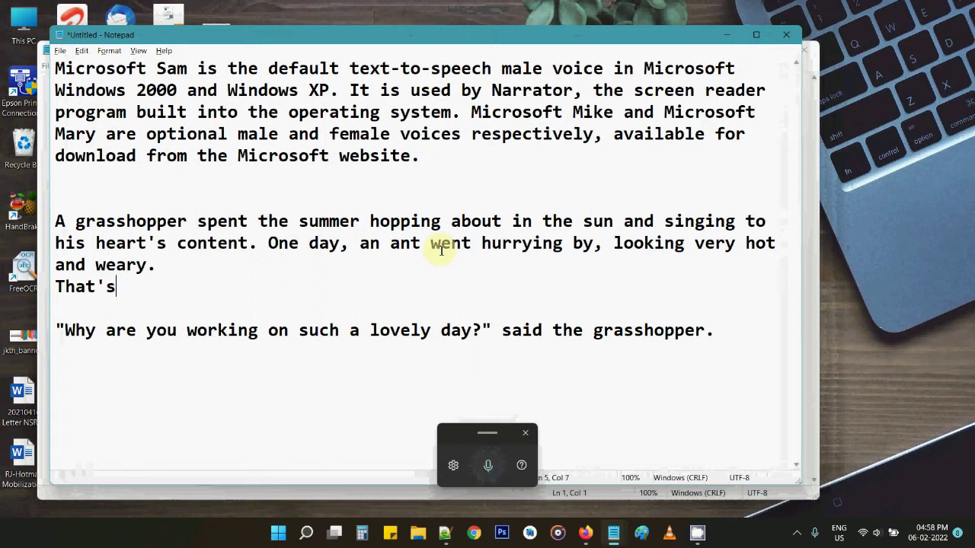
{"action": "key", "text": "super+h"}
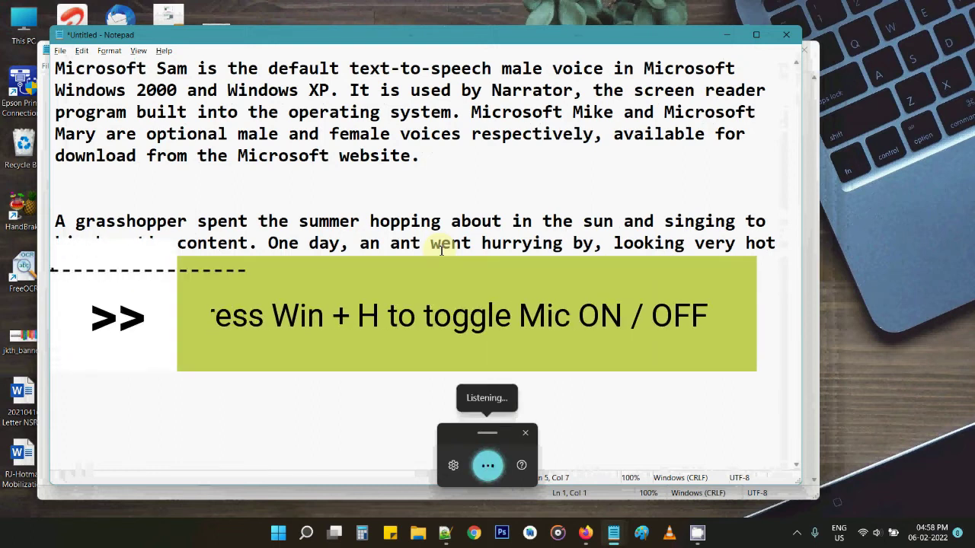
{"action": "key", "text": "super+h"}
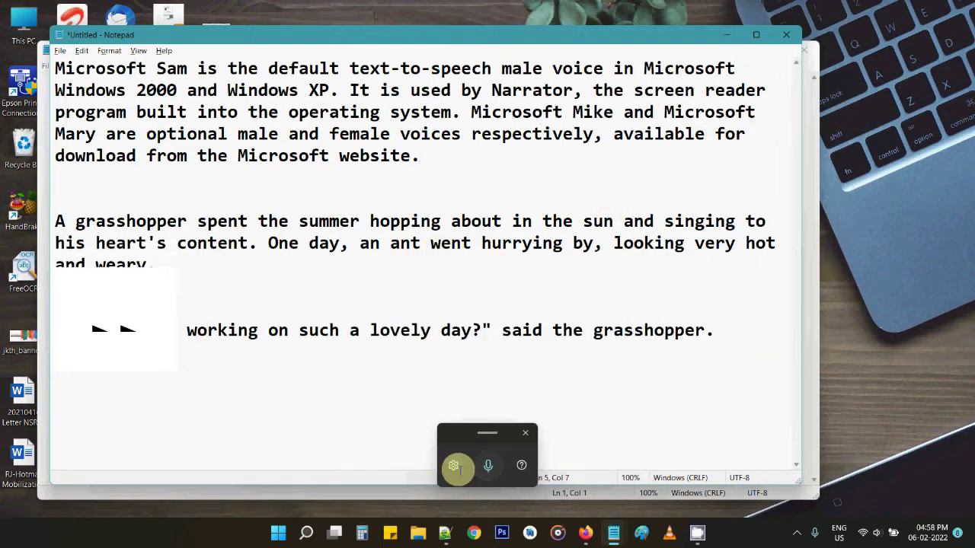
{"action": "left_click", "coordinate": [526, 433]}
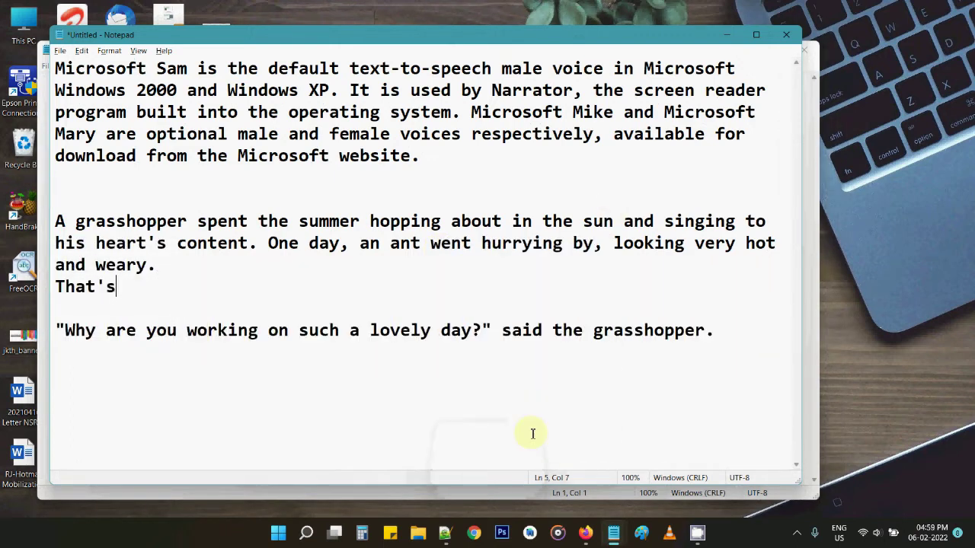
Step: Add a blank line below the Microsoft Sam paragraph, clear the stray "And it's listening", and dictate the whole paragraph there with voice typing
{"action": "left_click", "coordinate": [197, 184]}
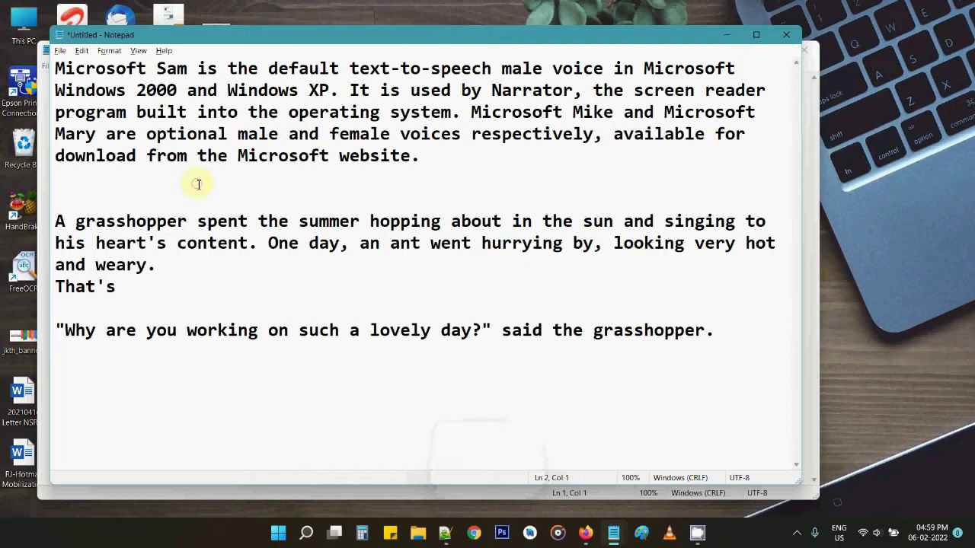
{"action": "key", "text": "Return"}
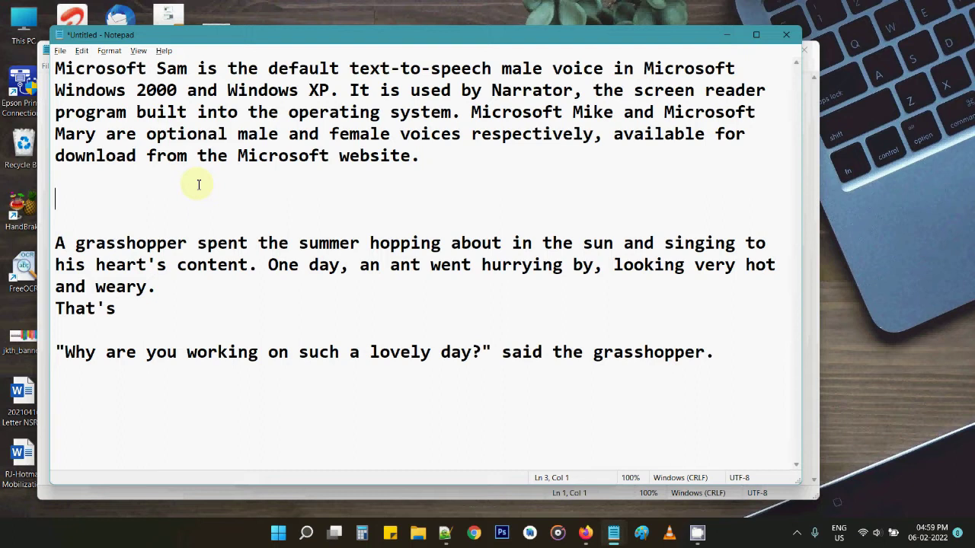
{"action": "key", "text": "super+h"}
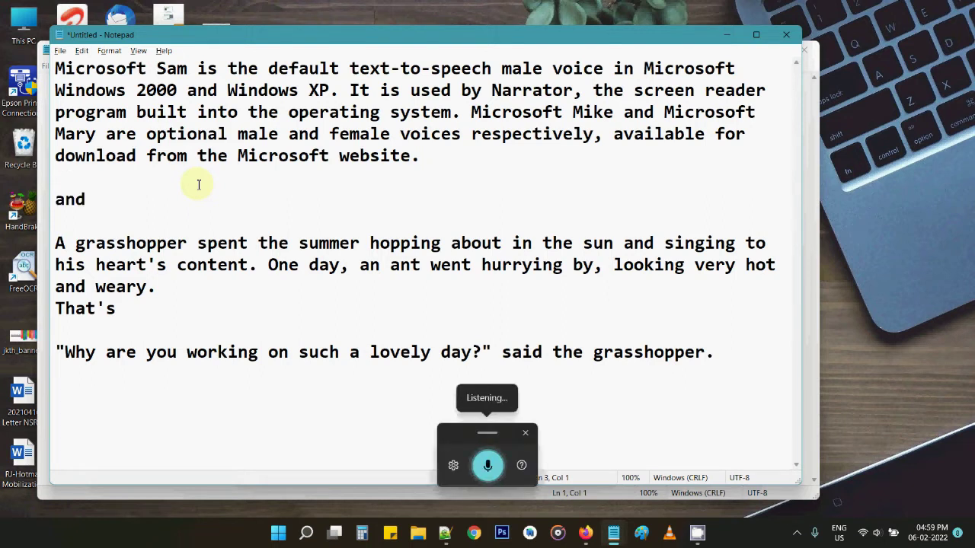
{"action": "left_click_drag", "start_coordinate": [260, 199], "coordinate": [55, 200]}
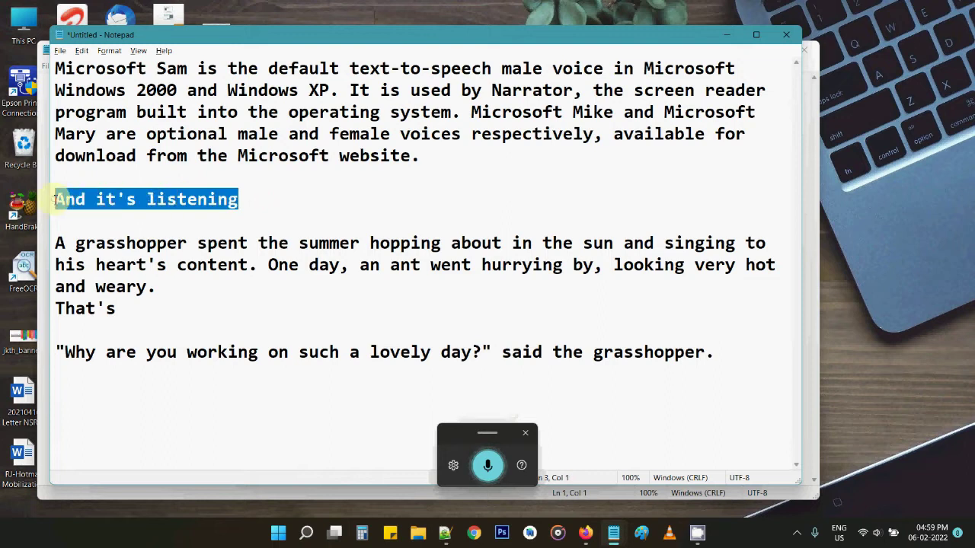
{"action": "key", "text": "BackSpace"}
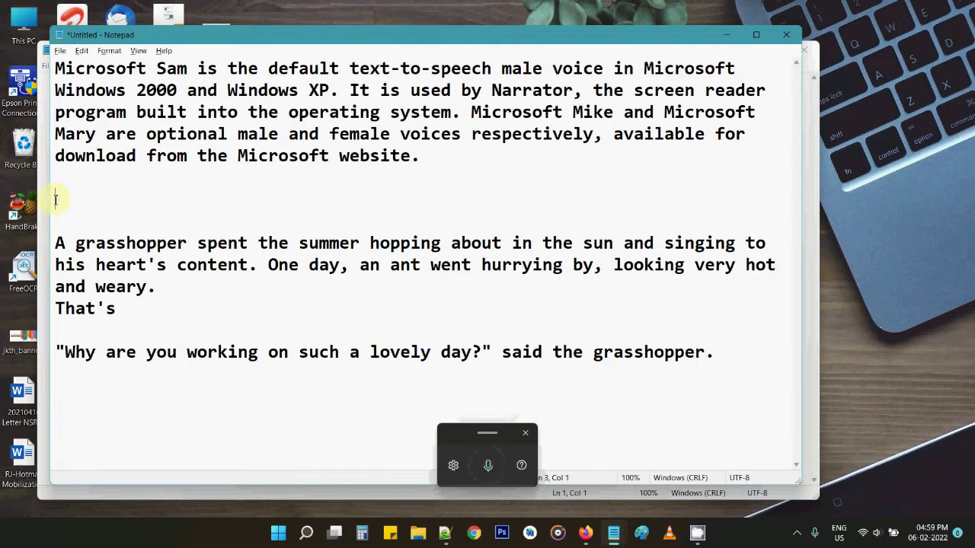
{"action": "key", "text": "super+h"}
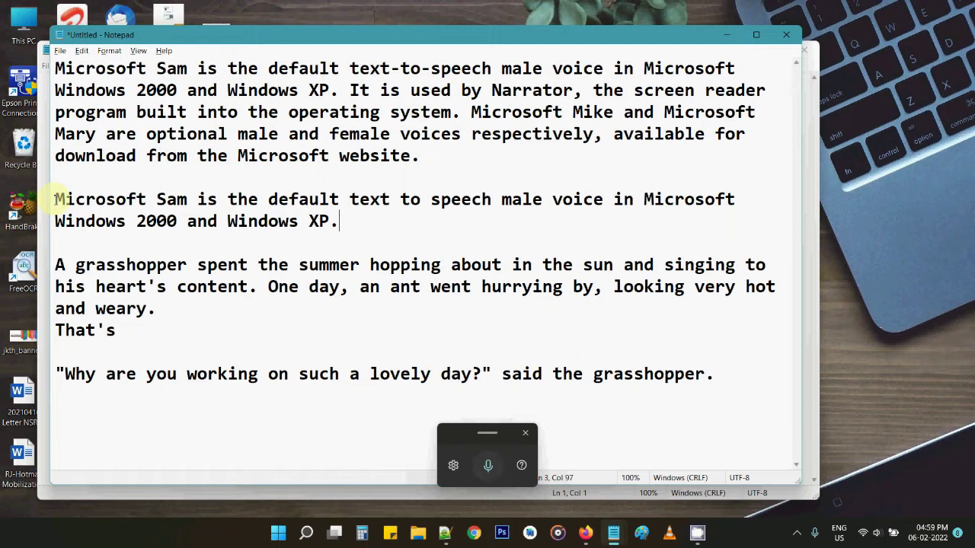
{"action": "key", "text": "super+h"}
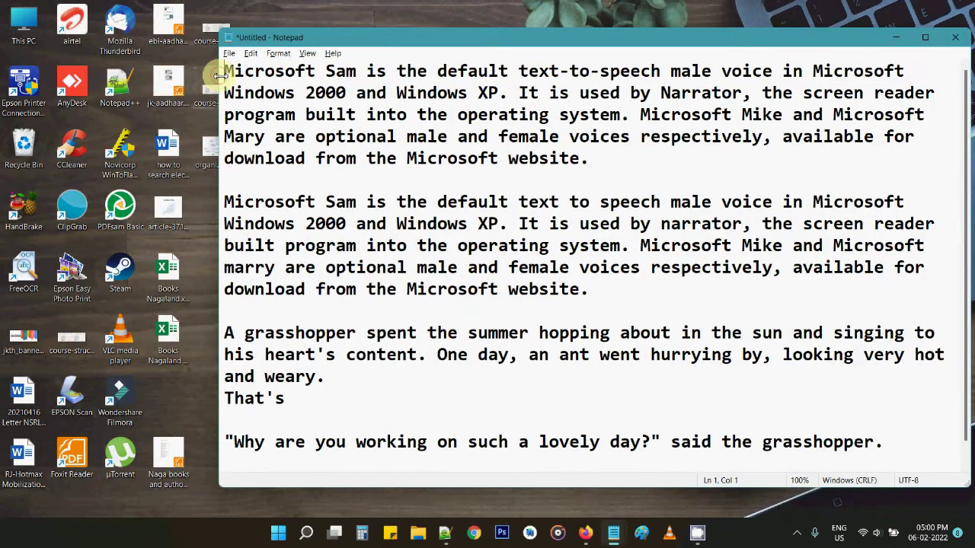
Step: Narrow the Notepad window and switch to Firefox, showing the body editor of the new WordPress post
{"action": "left_click_drag", "start_coordinate": [224, 66], "coordinate": [660, 87]}
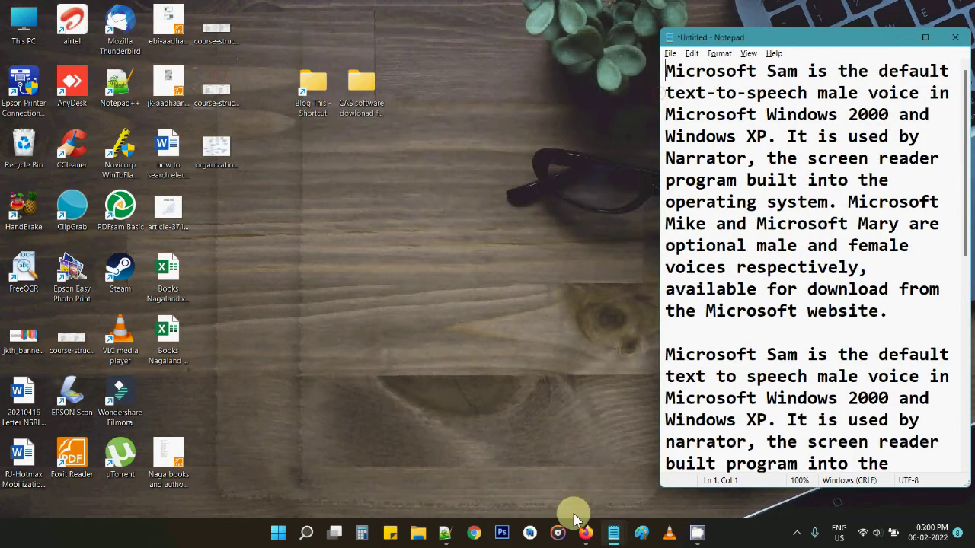
{"action": "left_click", "coordinate": [585, 532]}
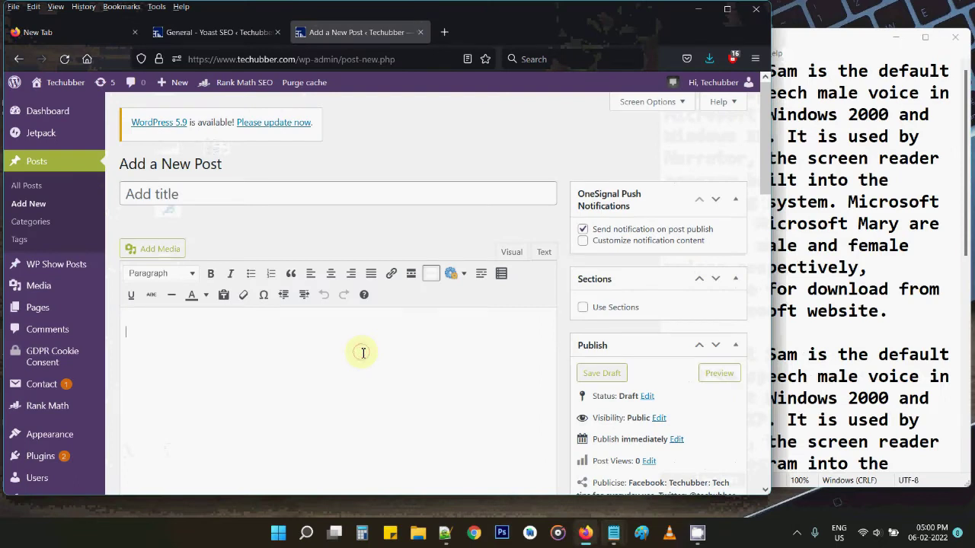
{"action": "scroll", "coordinate": [364, 353], "scroll_direction": "down", "scroll_amount": 1}
{"action": "scroll", "coordinate": [363, 353], "scroll_direction": "down", "scroll_amount": 2}
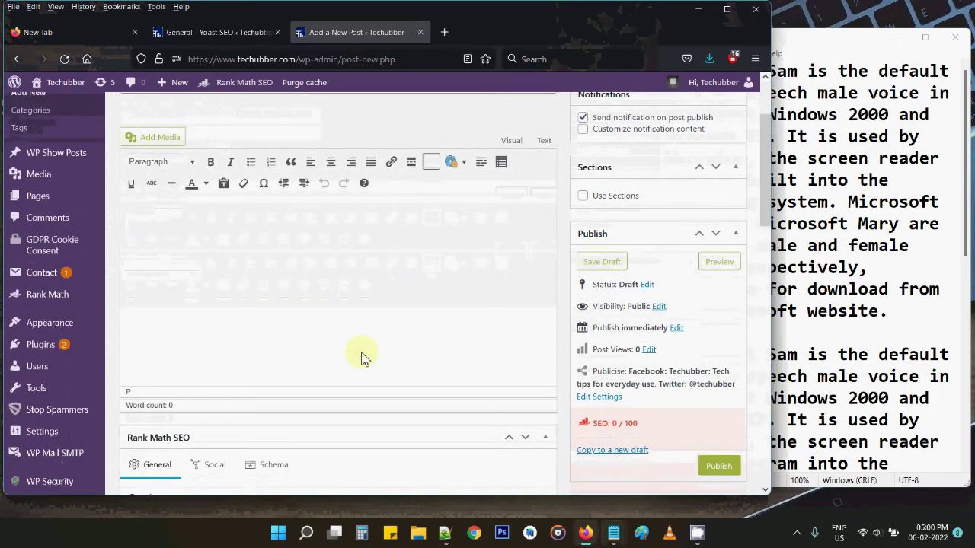
Step: Resize the Firefox and Notepad windows to sit side by side without overlapping, and place the cursor in the empty post body
{"action": "left_click", "coordinate": [822, 44]}
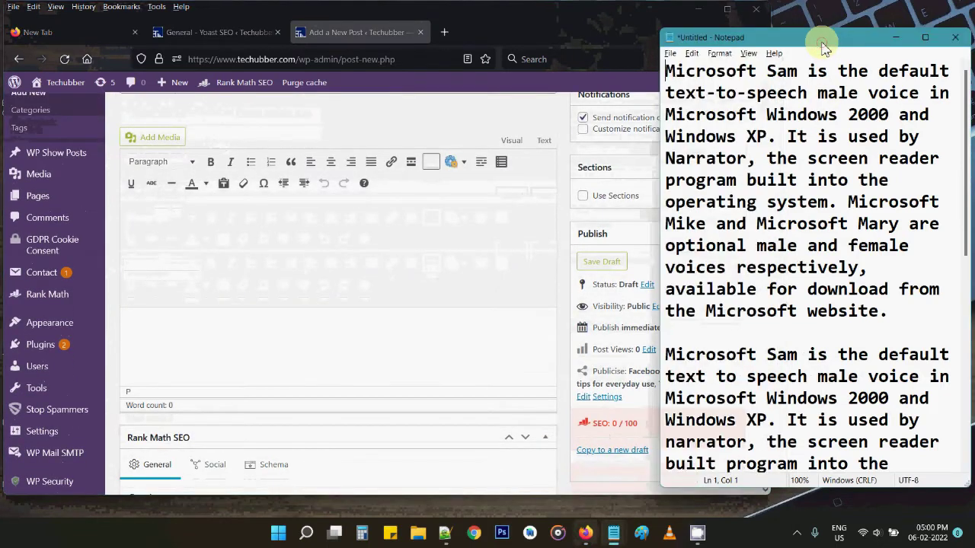
{"action": "left_click", "coordinate": [664, 142]}
{"action": "left_click_drag", "start_coordinate": [660, 143], "coordinate": [560, 152]}
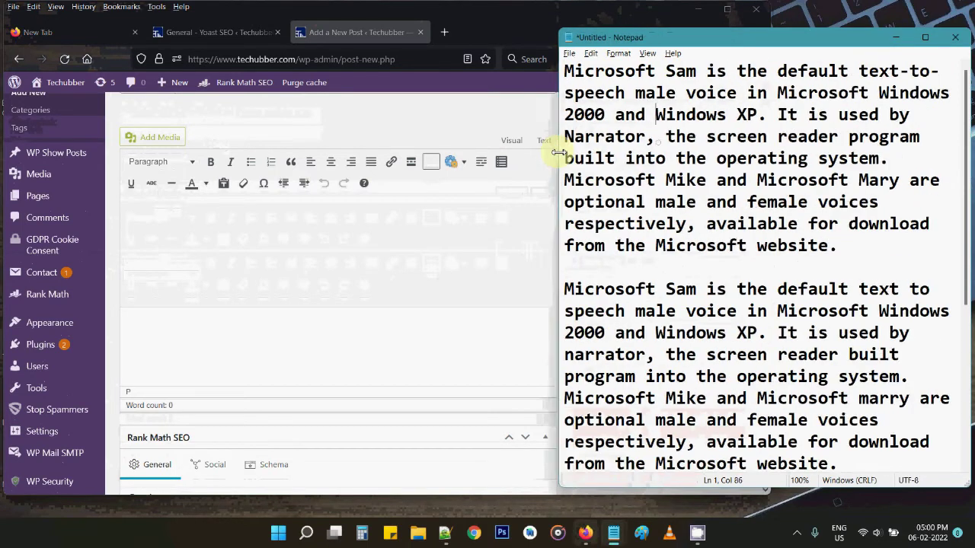
{"action": "left_click", "coordinate": [250, 294]}
{"action": "left_click_drag", "start_coordinate": [770, 262], "coordinate": [716, 259]}
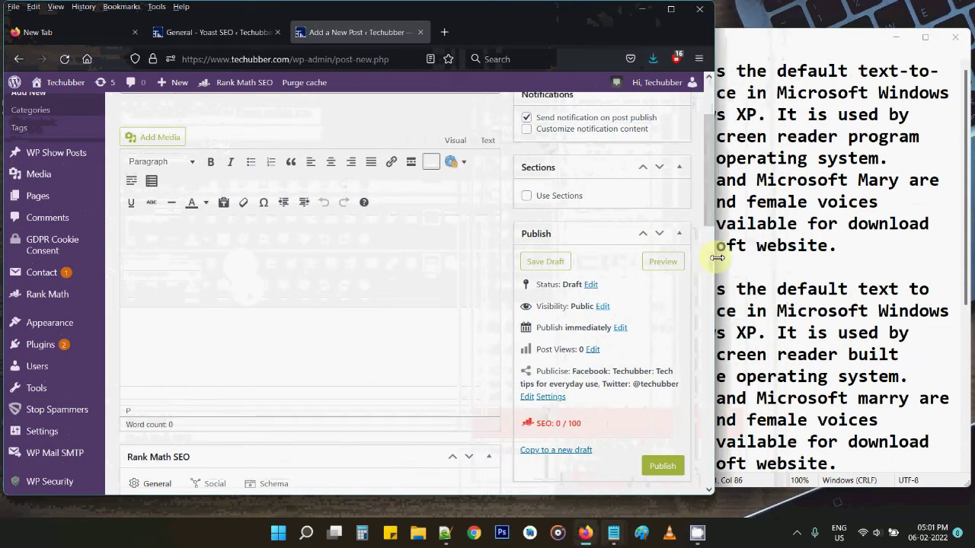
{"action": "left_click", "coordinate": [778, 48]}
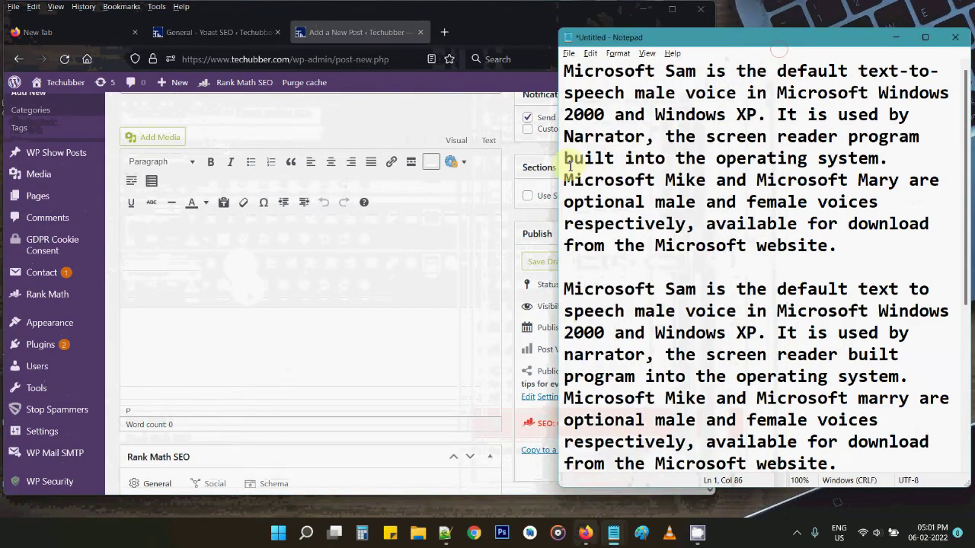
{"action": "left_click_drag", "start_coordinate": [559, 160], "coordinate": [718, 173]}
{"action": "left_click", "coordinate": [291, 274]}
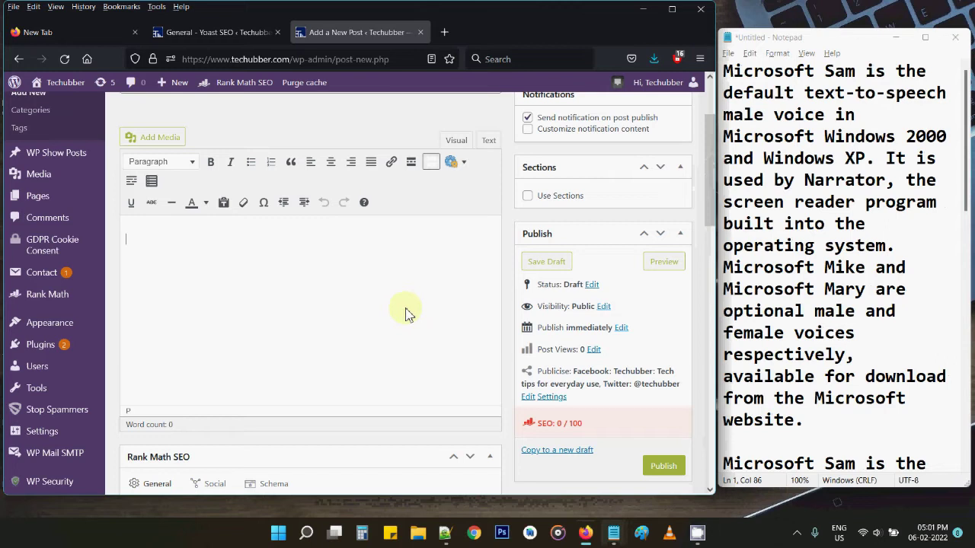
Step: Dictate the first two Microsoft Sam sentences into the post body with voice typing, and add a period after "Impressive"
{"action": "key", "text": "super+h"}
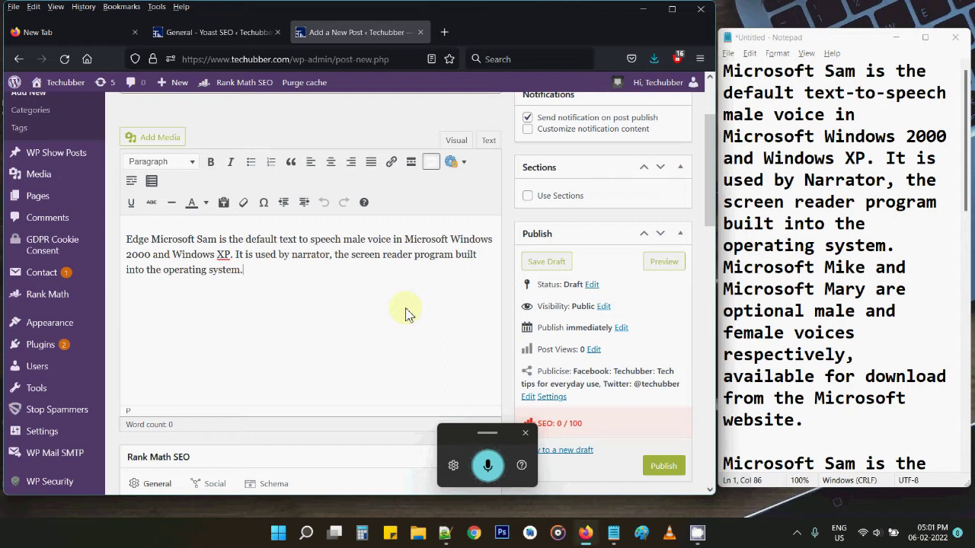
{"action": "left_click_drag", "start_coordinate": [971, 204], "coordinate": [959, 444]}
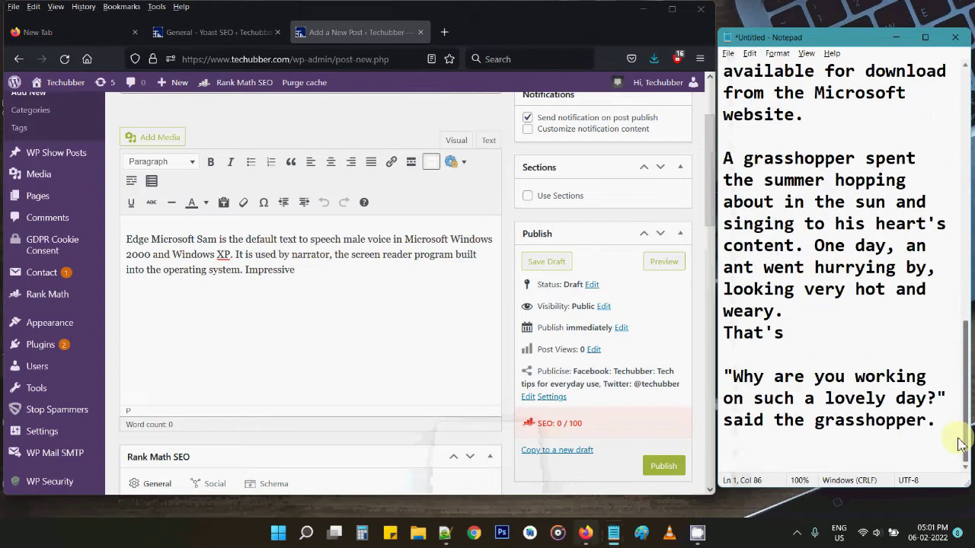
{"action": "left_click", "coordinate": [348, 277]}
{"action": "type", "text": "."}
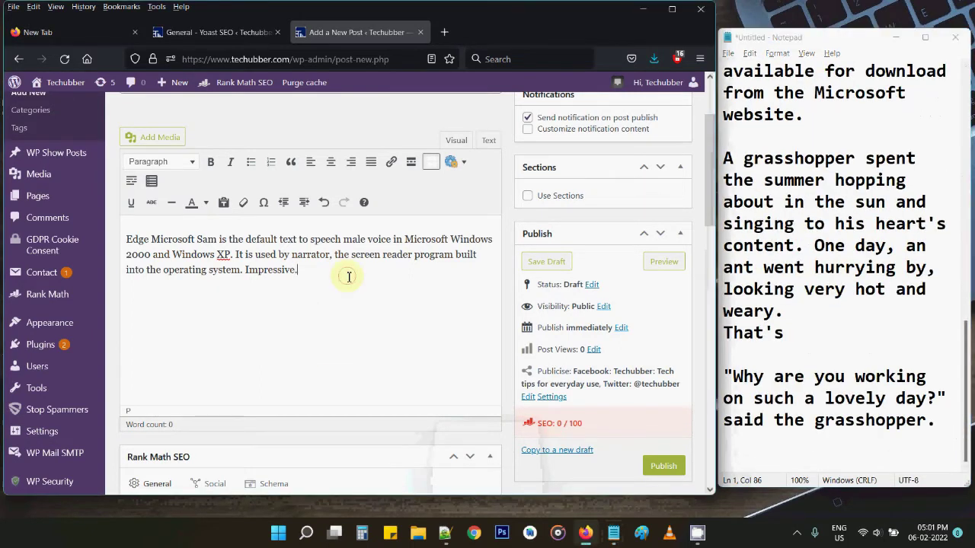
Step: Dictate the grasshopper paragraph through "looking very hot and weary." on a new line, and delete the stray paragraph beginning "Double inverted comma"
{"action": "key", "text": "super+h"}
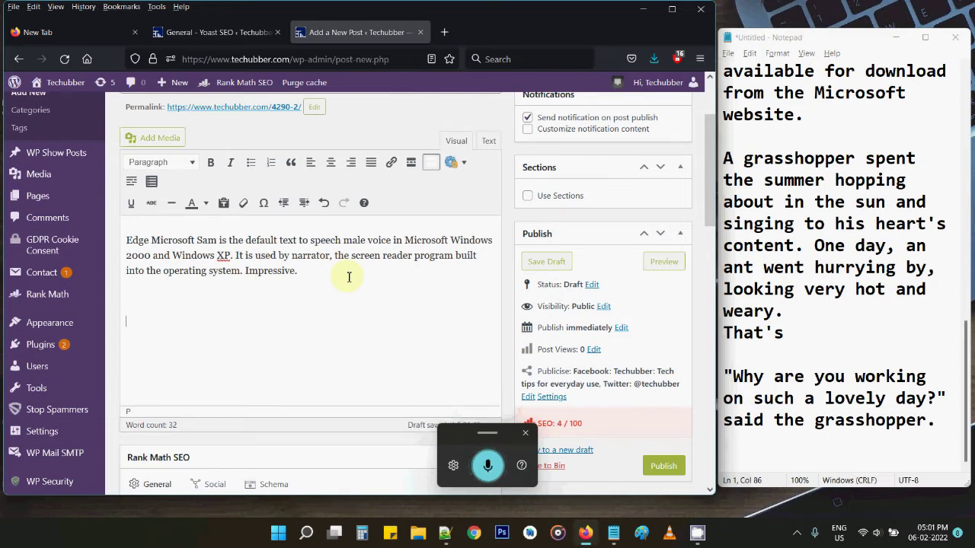
{"action": "type", "text": "a grasshopper spend the summerhopping about in the sun"}
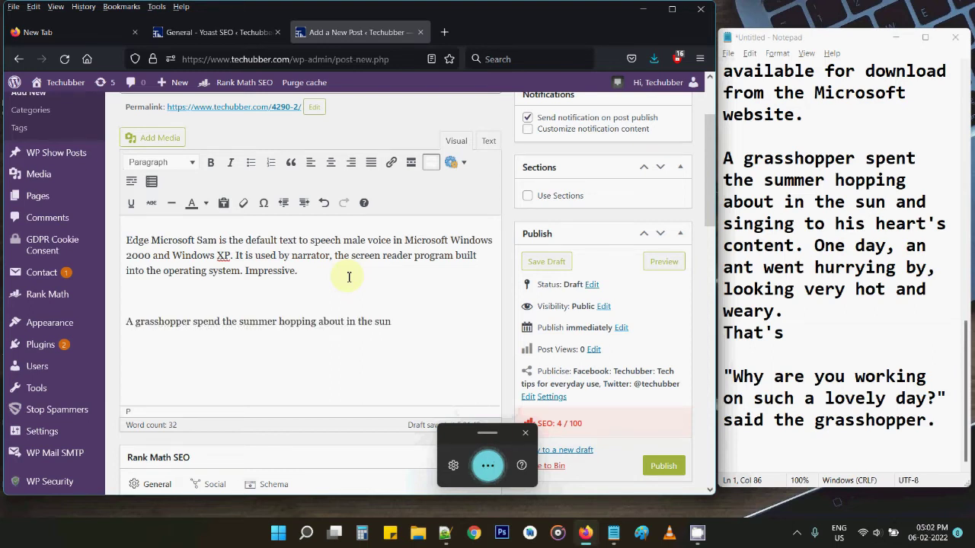
{"action": "type", "text": " and singing to his heart's content."}
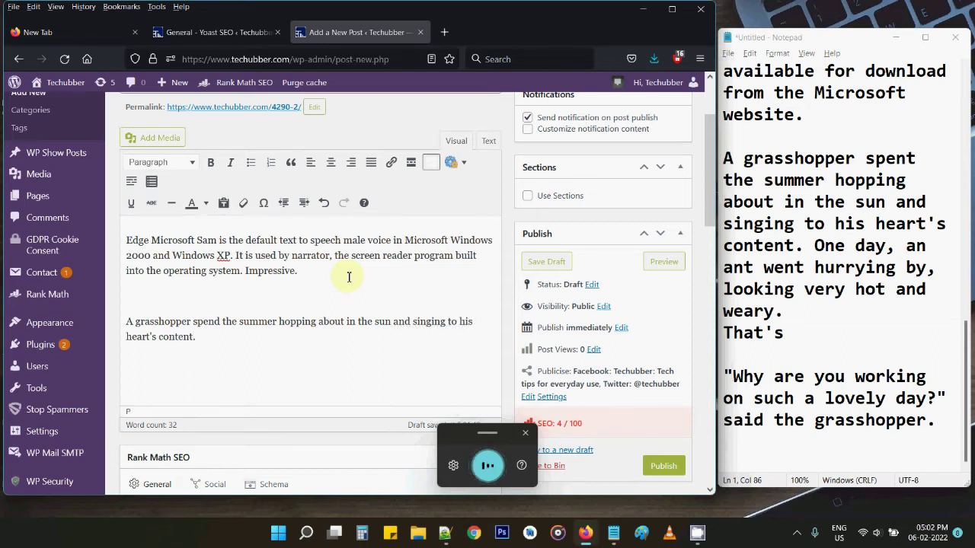
{"action": "type", "text": "One day, and "}
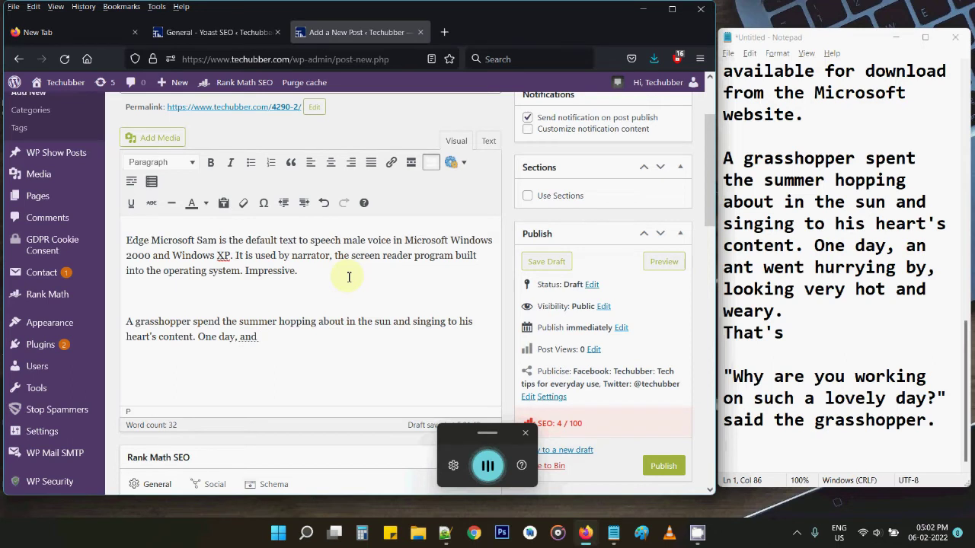
{"action": "type", "text": "then when hiring by"}
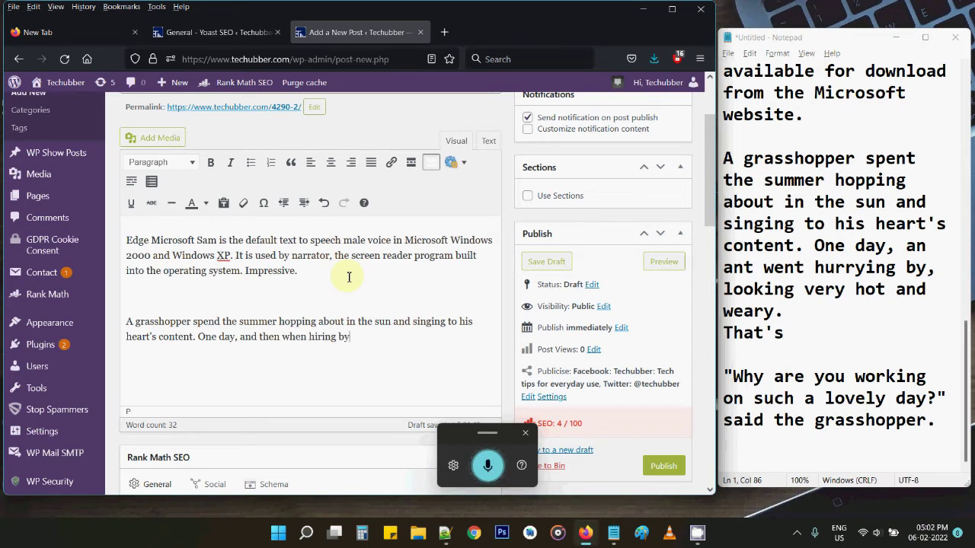
{"action": "type", "text": ", looking"}
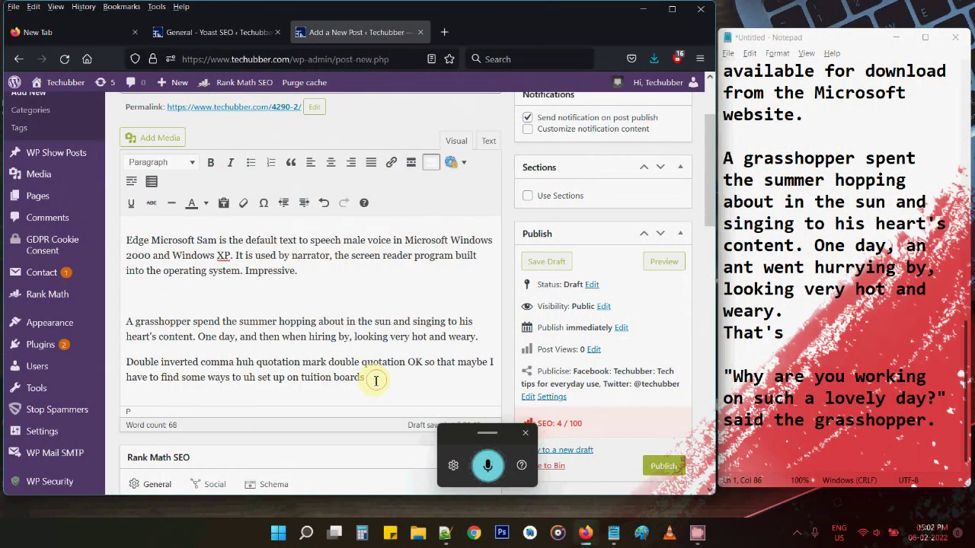
{"action": "left_click_drag", "start_coordinate": [371, 377], "coordinate": [55, 361]}
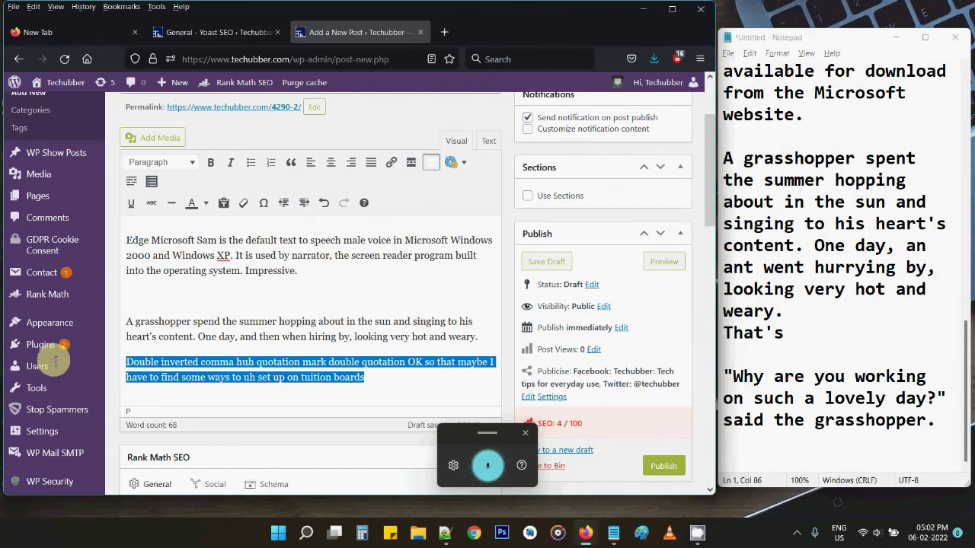
{"action": "key", "text": "BackSpace"}
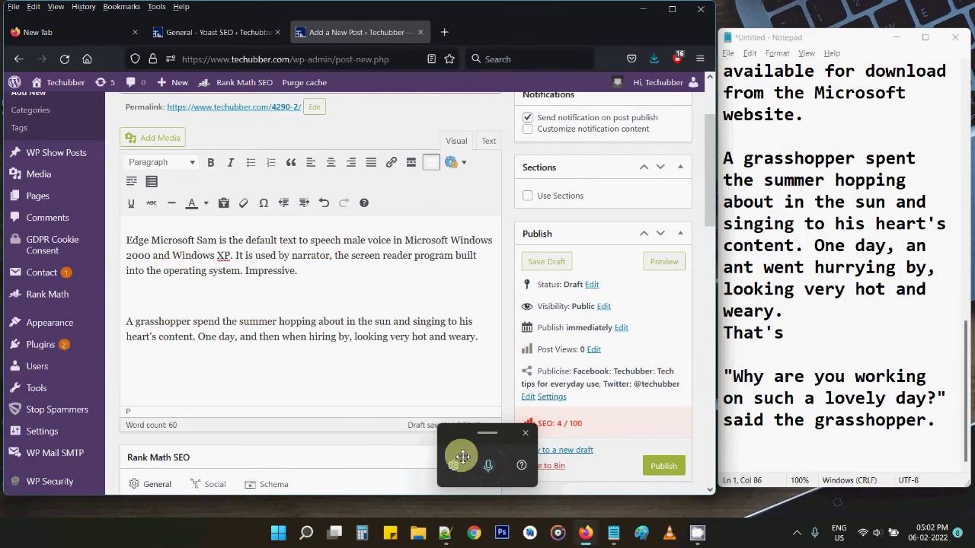
Step: Turn on Auto punctuation for voice typing, and switch to the Notepad document in a maximized window
{"action": "left_click", "coordinate": [457, 461]}
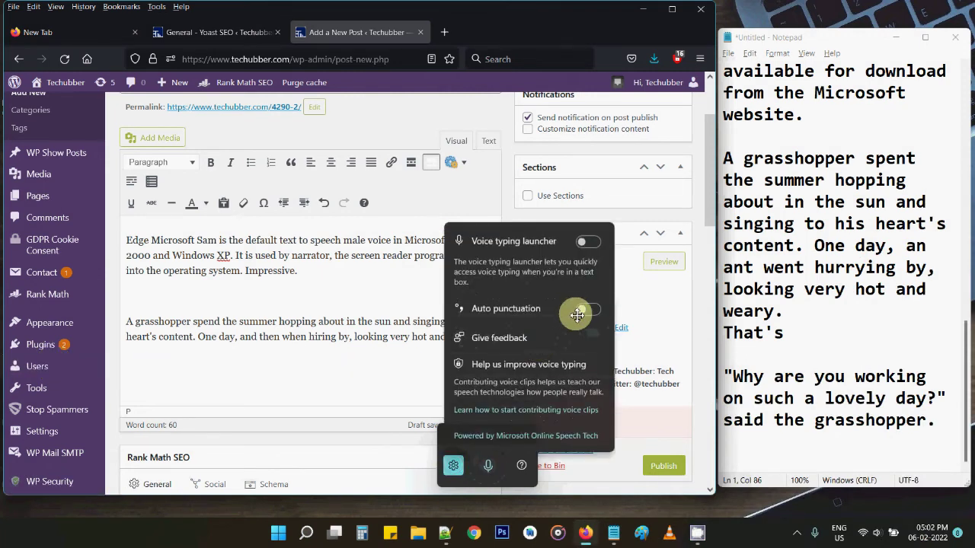
{"action": "left_click", "coordinate": [586, 310]}
{"action": "left_click", "coordinate": [779, 290]}
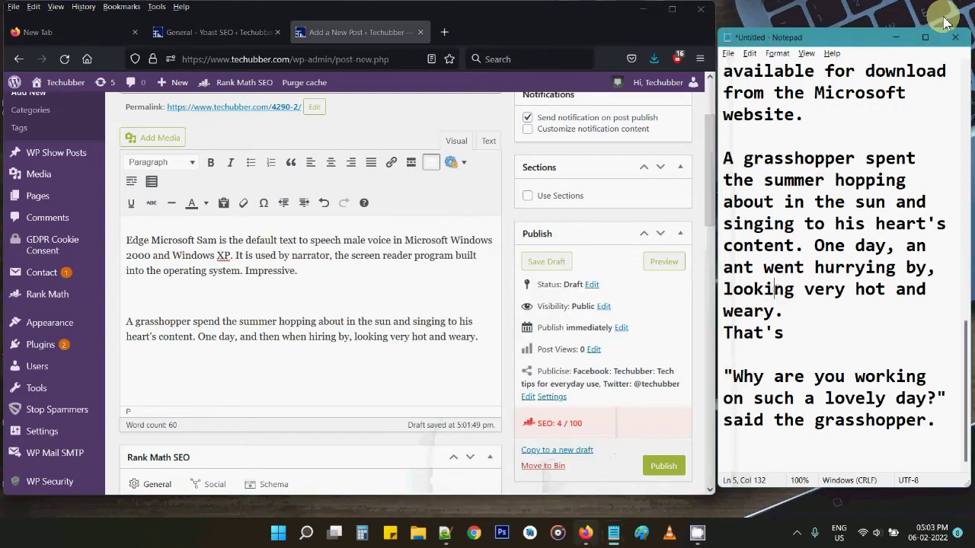
{"action": "left_click", "coordinate": [927, 38]}
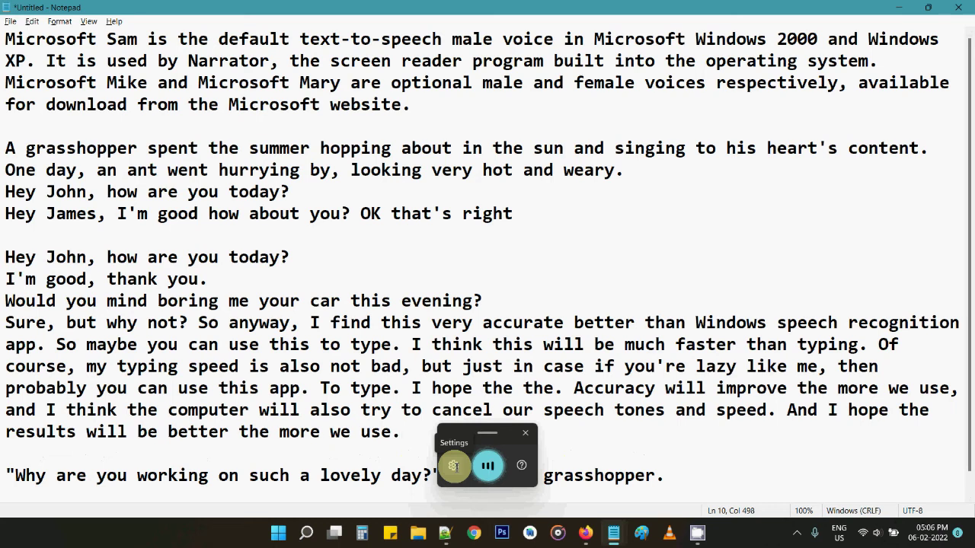
Step: Bring up the voice typing settings again to point out the Auto punctuation option
{"action": "left_click", "coordinate": [453, 466]}
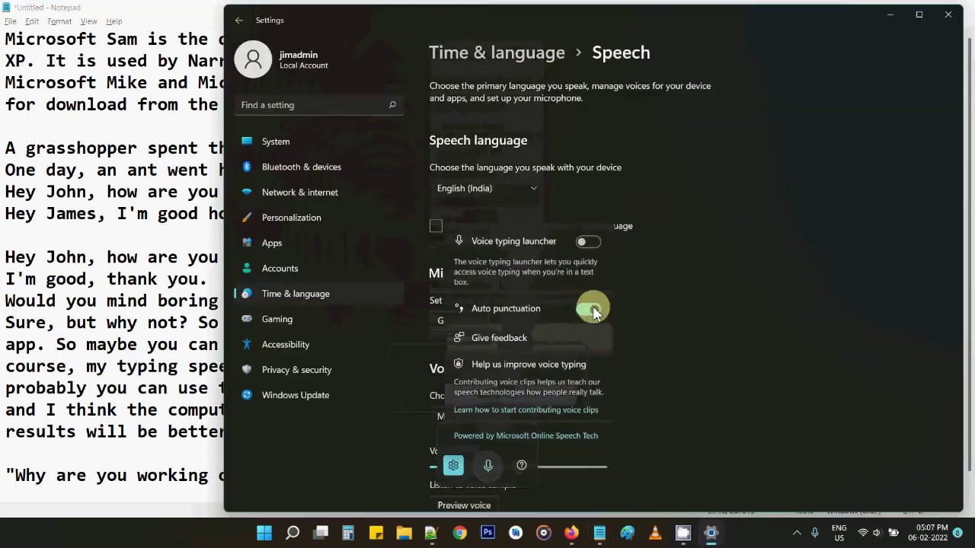
{"action": "left_click", "coordinate": [586, 309]}
Step: Search Windows for "speech", launch Windows Speech Recognition, and minimize the Settings window to return to Notepad
{"action": "key", "text": "super+s"}
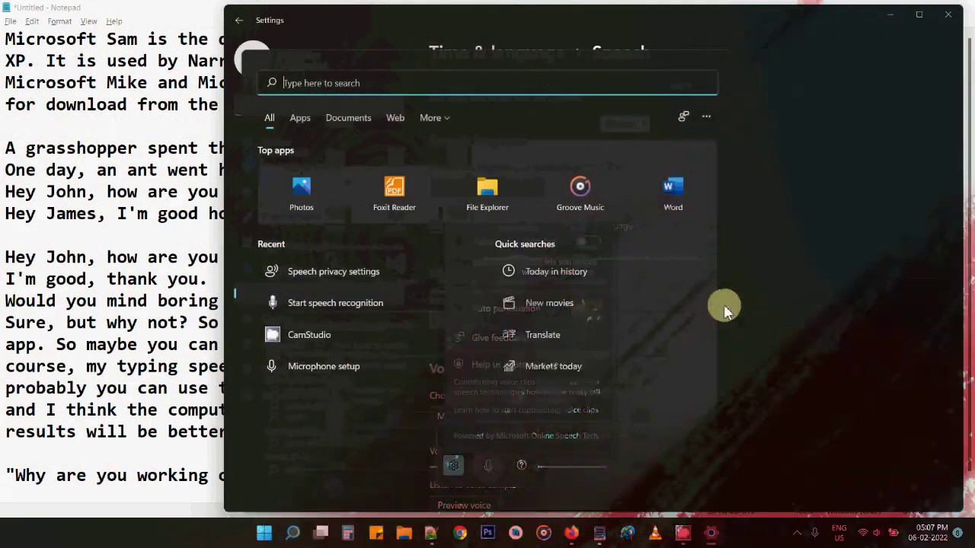
{"action": "type", "text": "speech"}
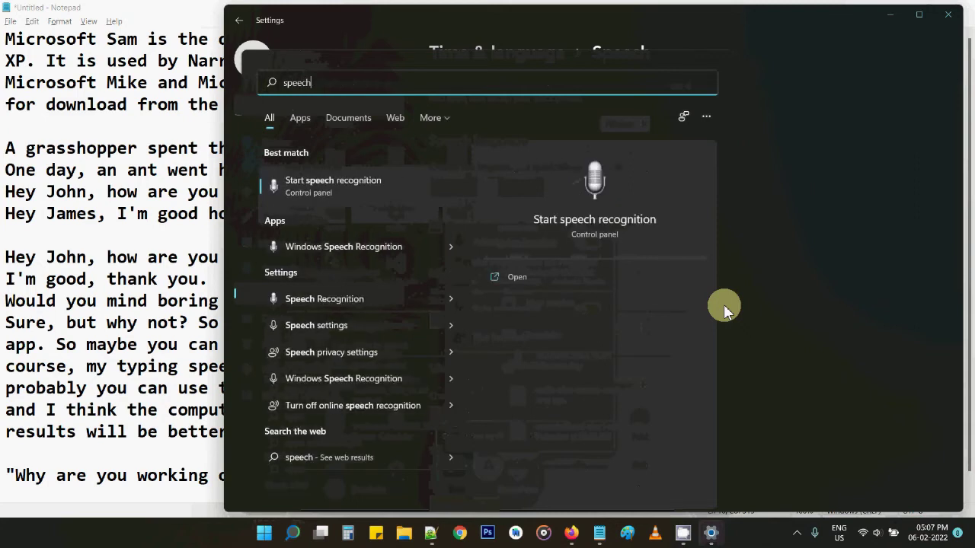
{"action": "left_click", "coordinate": [345, 251]}
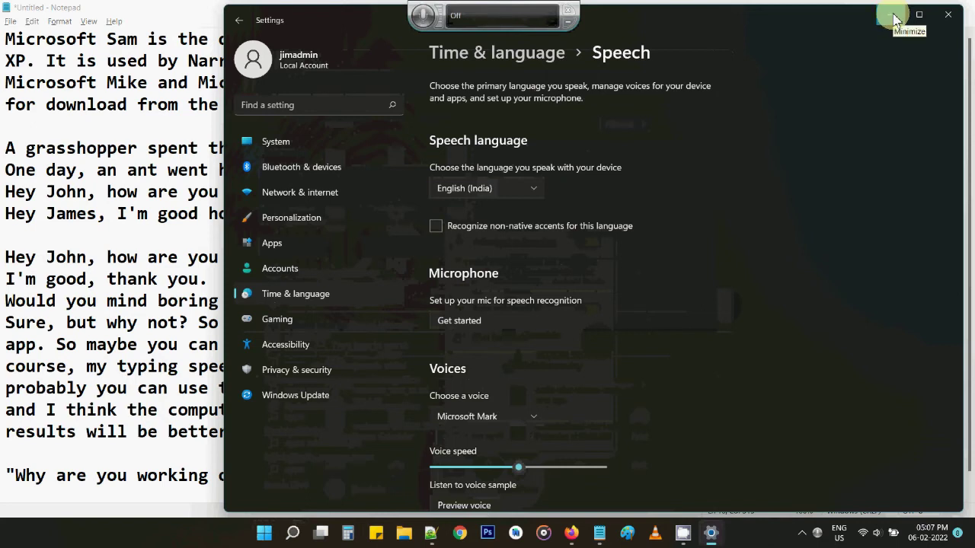
{"action": "left_click", "coordinate": [899, 18]}
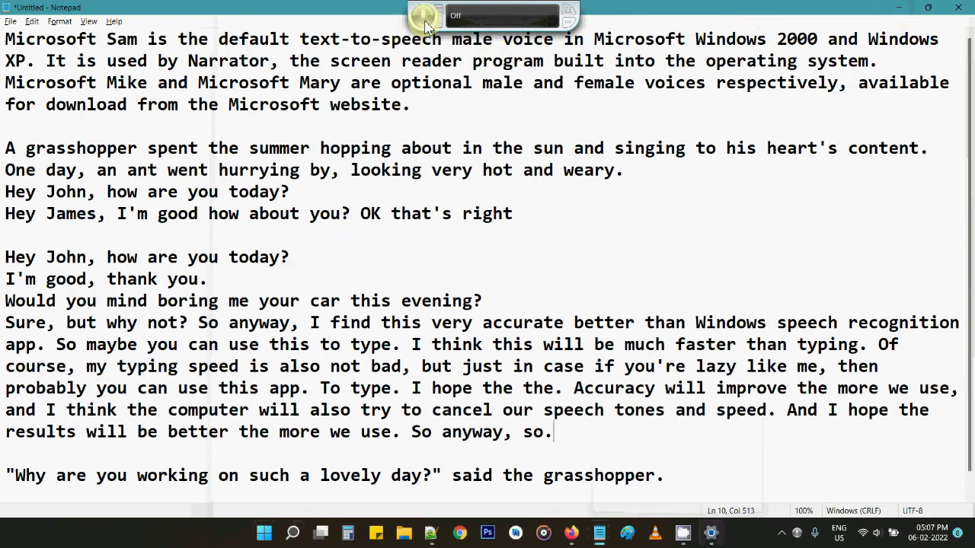
Step: Close the Windows Speech Recognition bar and start voice typing in Notepad instead
{"action": "left_click", "coordinate": [569, 10]}
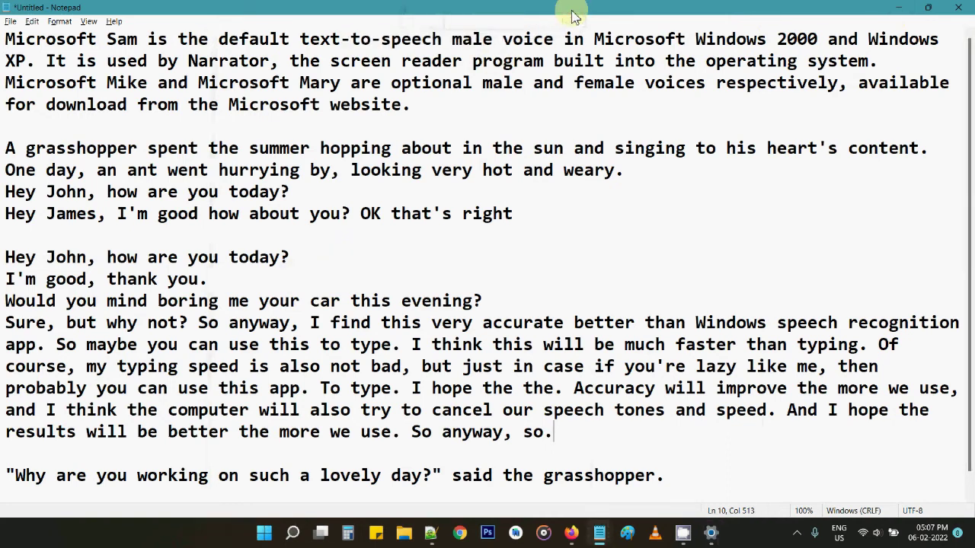
{"action": "key", "text": "super+h"}
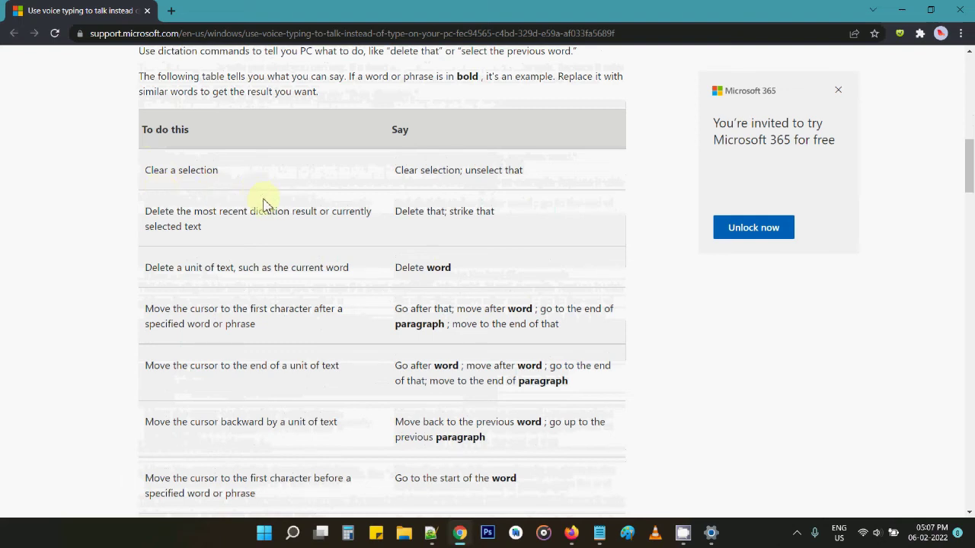
Step: Highlight the voice commands for clearing a selection and deleting the most recent dictation on the Microsoft support page
{"action": "left_click_drag", "start_coordinate": [150, 170], "coordinate": [227, 170]}
{"action": "left_click_drag", "start_coordinate": [400, 169], "coordinate": [549, 170]}
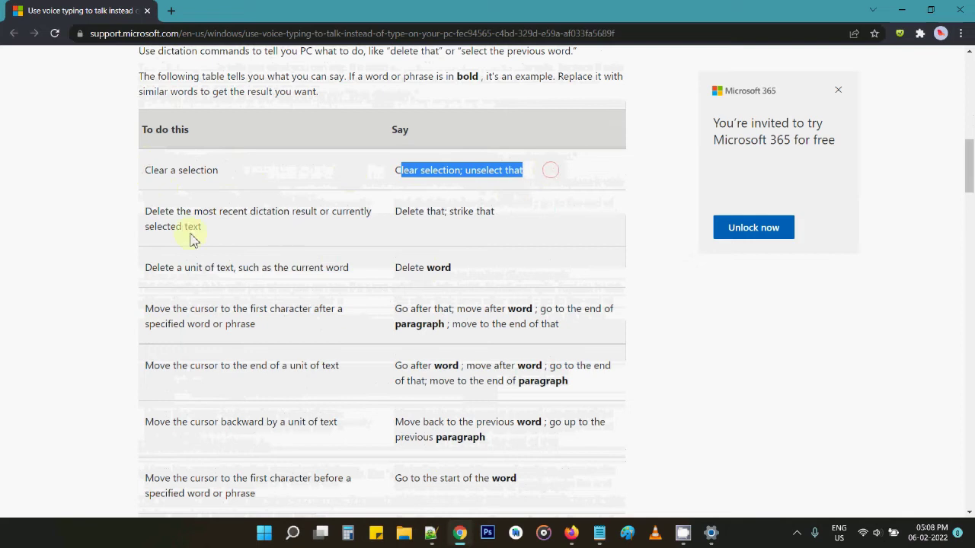
{"action": "left_click_drag", "start_coordinate": [146, 210], "coordinate": [322, 211]}
{"action": "left_click_drag", "start_coordinate": [401, 210], "coordinate": [494, 211]}
Step: Switch to the empty Untitled Notepad window and start voice typing in it
{"action": "left_click", "coordinate": [599, 533]}
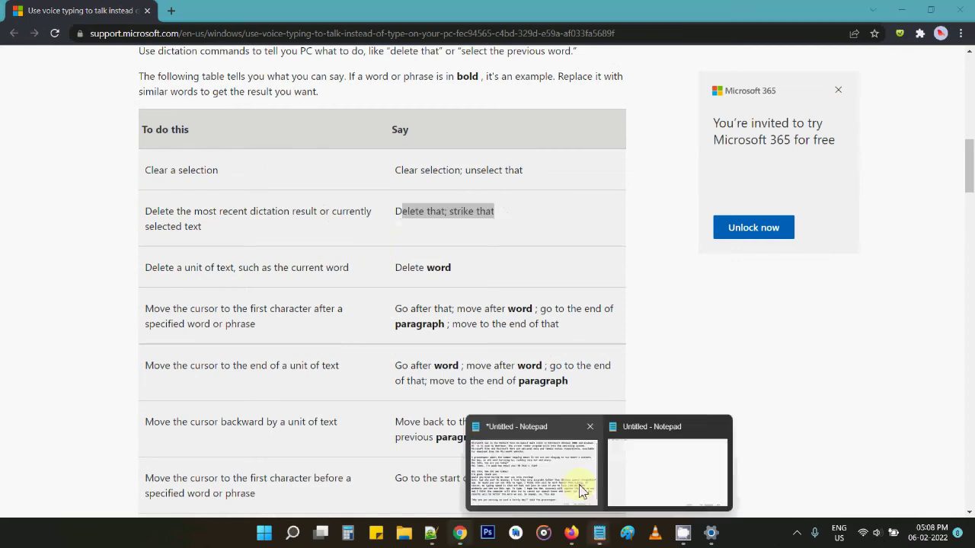
{"action": "left_click", "coordinate": [611, 479]}
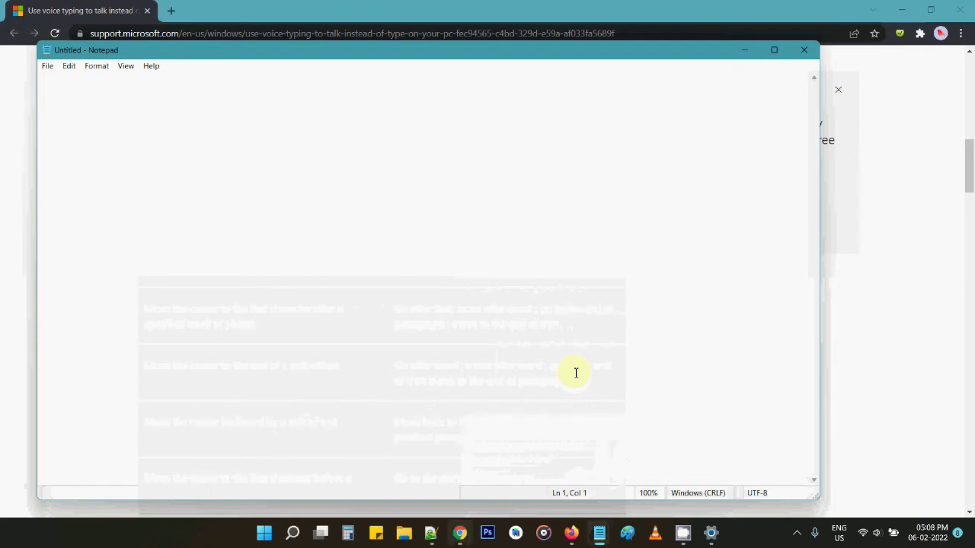
{"action": "key", "text": "super+h"}
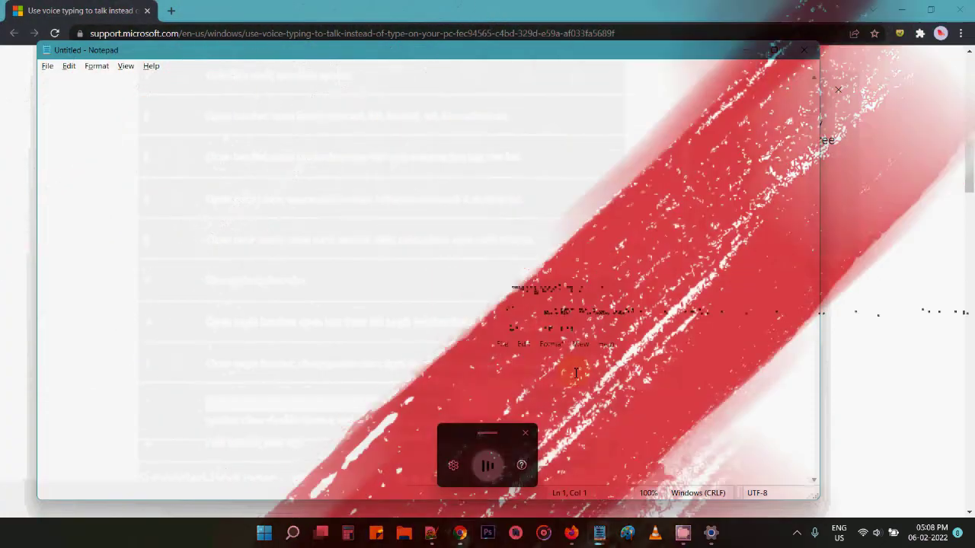
{"action": "key", "text": "super+h"}
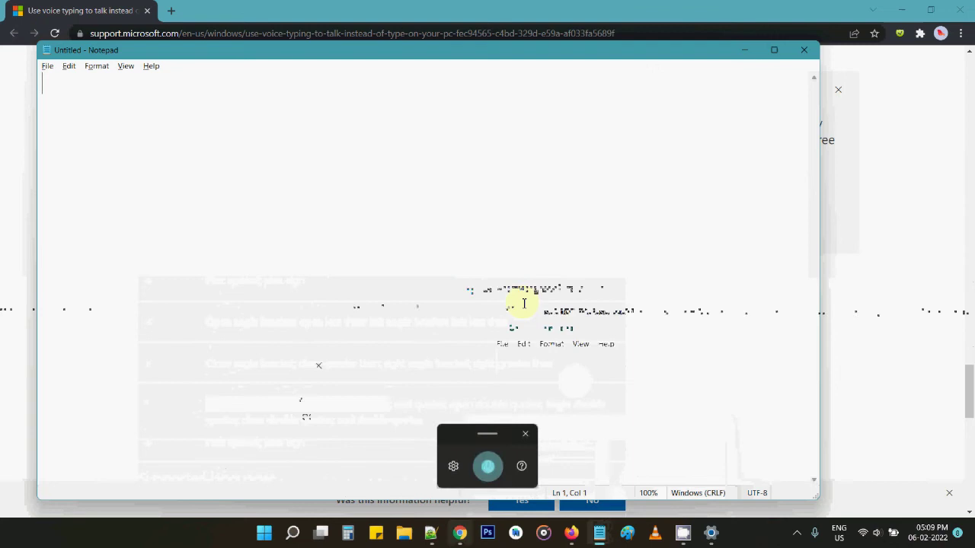